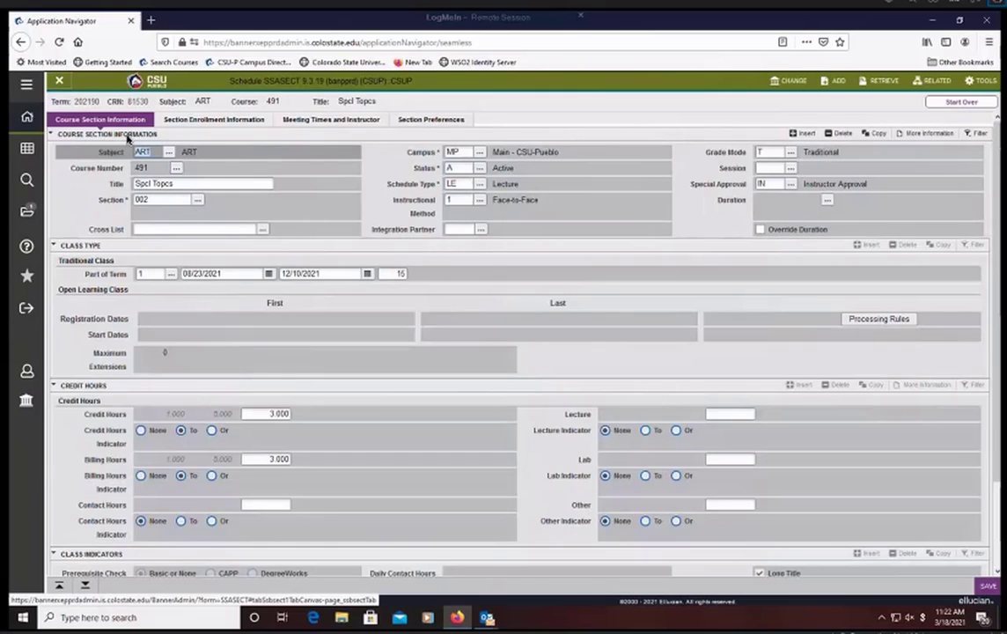
- Set the section's maximum enrollment to 15 and save the enrollment details
left_click_drag(997, 220, 997, 321)
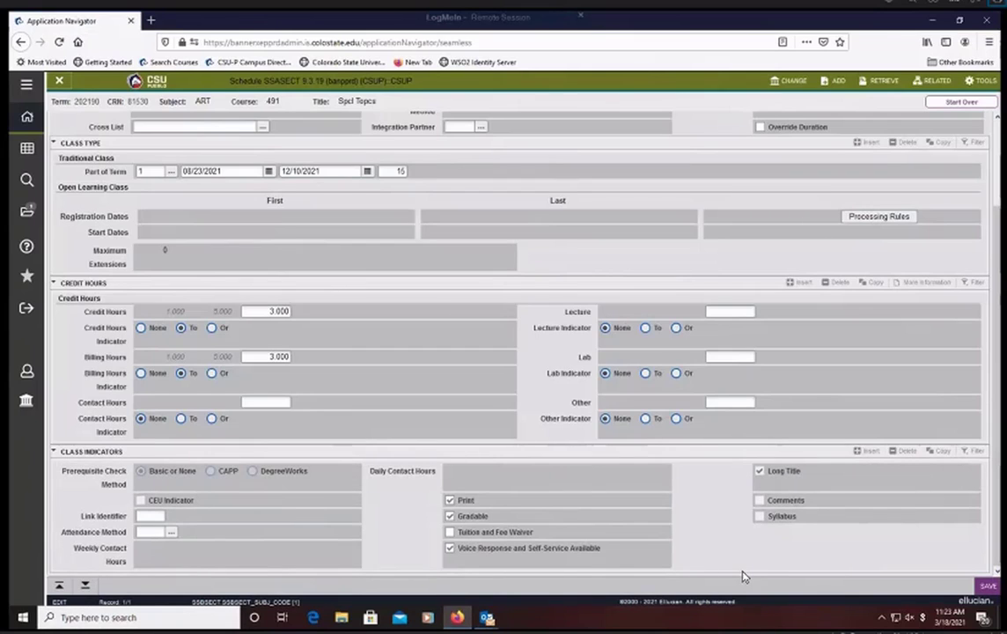
left_click_drag(998, 339, 993, 204)
left_click(216, 124)
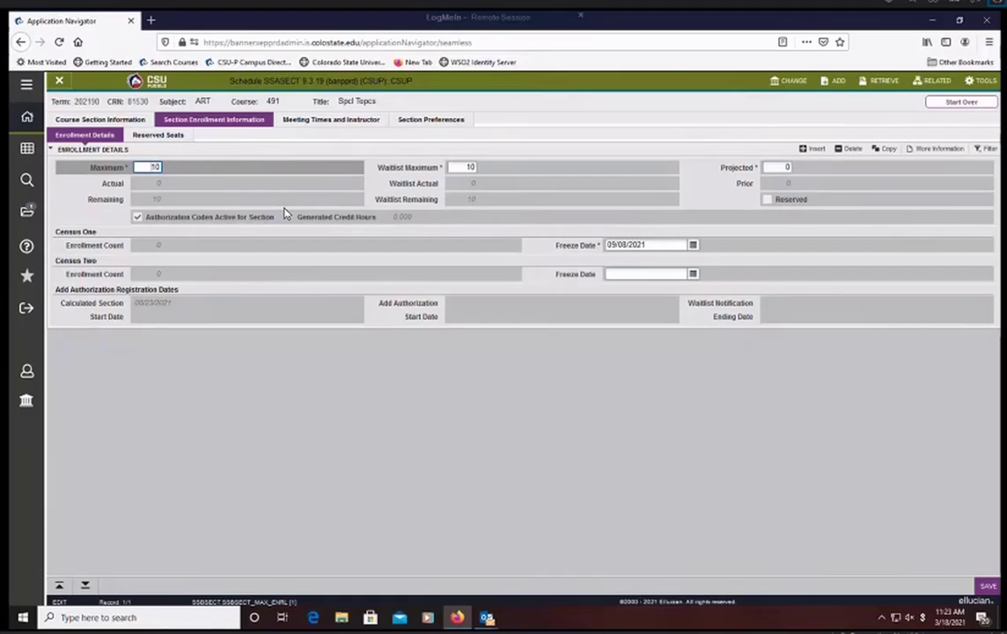
key("BackSpace")
type("15")
key("Tab")
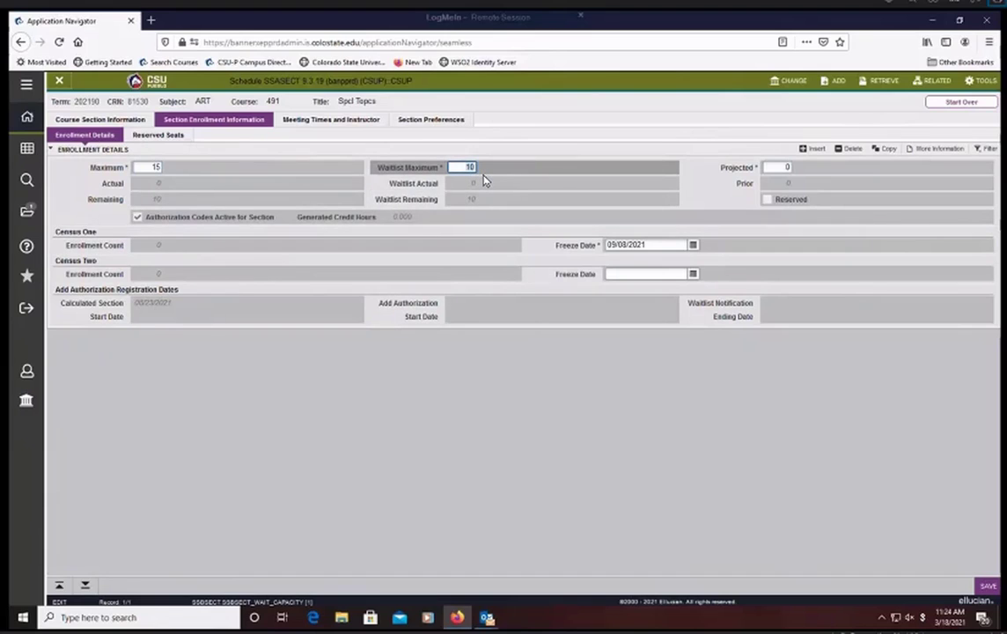
left_click(987, 587)
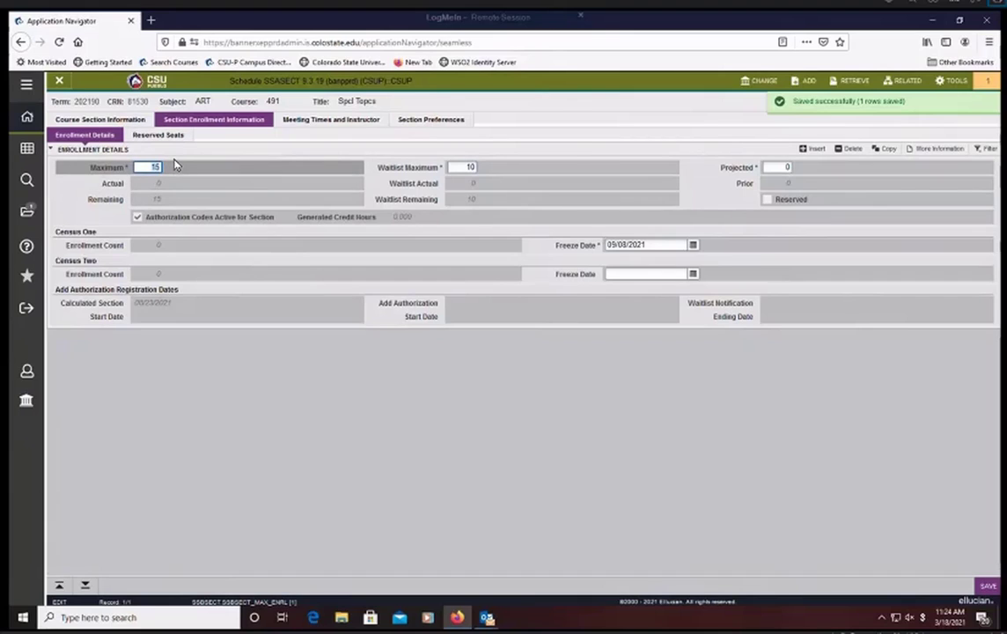
- Review the section's meeting times and its meeting location and credits, and return to the meeting dates
left_click(319, 125)
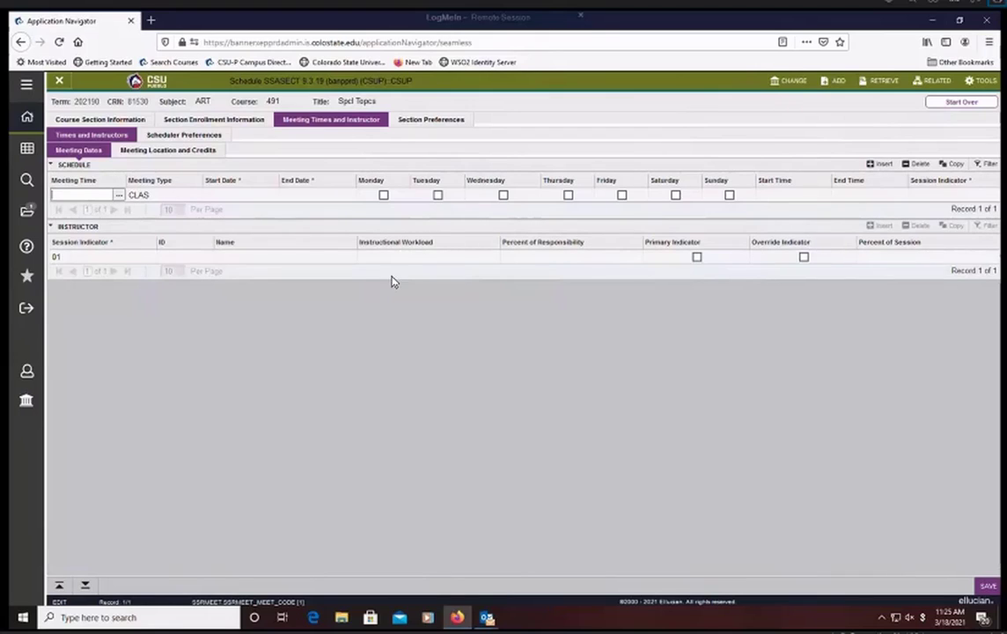
key("Tab")
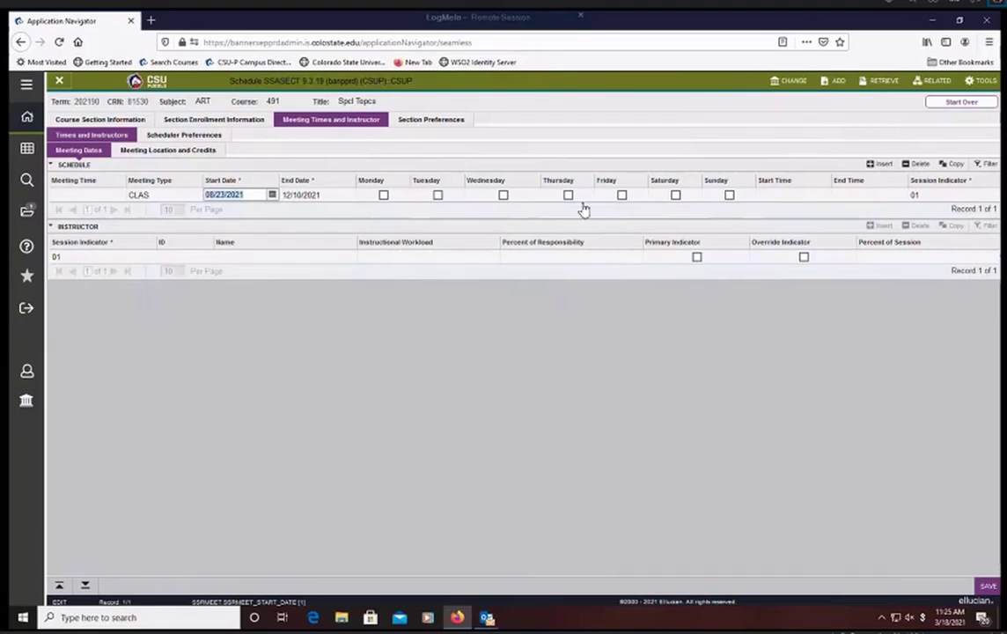
left_click(605, 392)
left_click(166, 155)
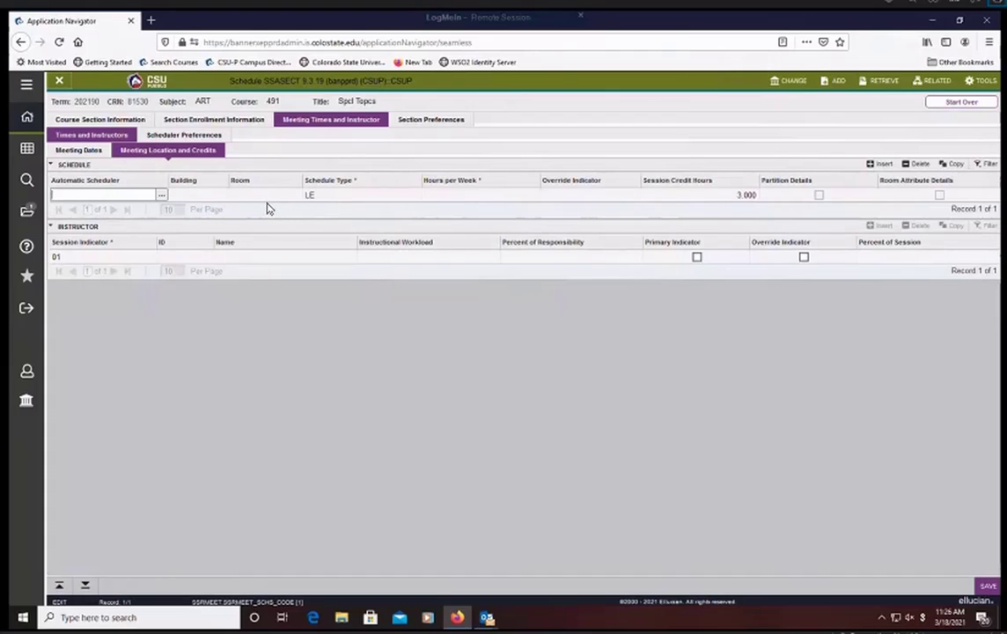
left_click(86, 154)
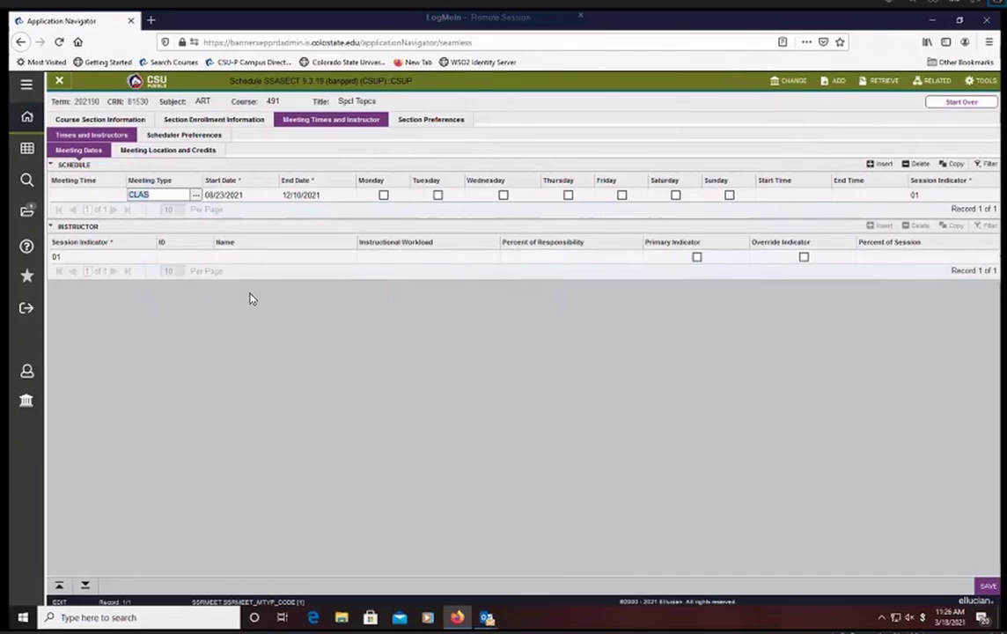
- Choose CLAS (Class) as the meeting type for the schedule row from the list of valid meeting types
left_click(77, 195)
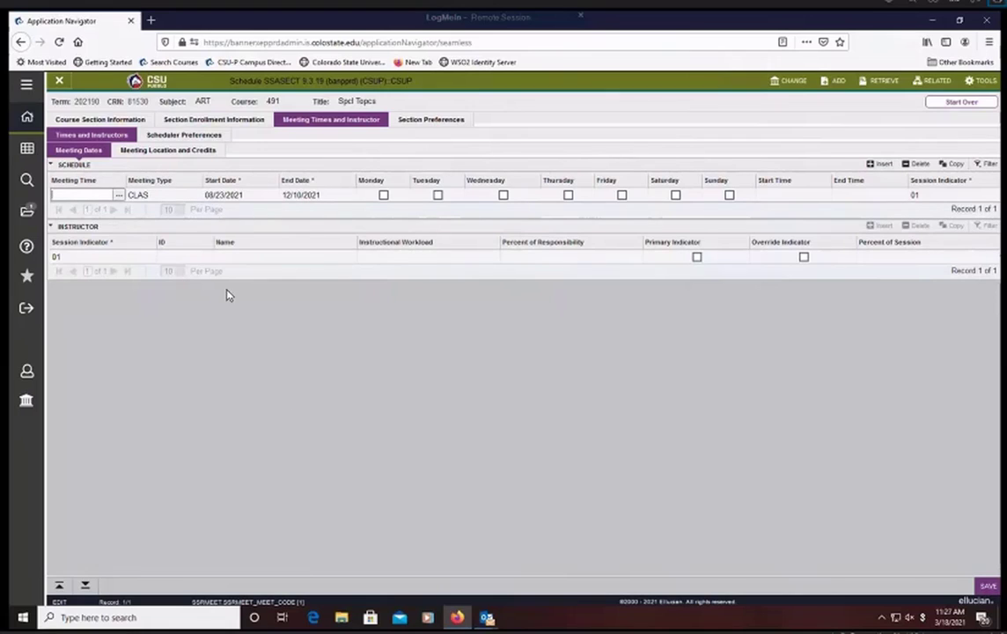
left_click(162, 197)
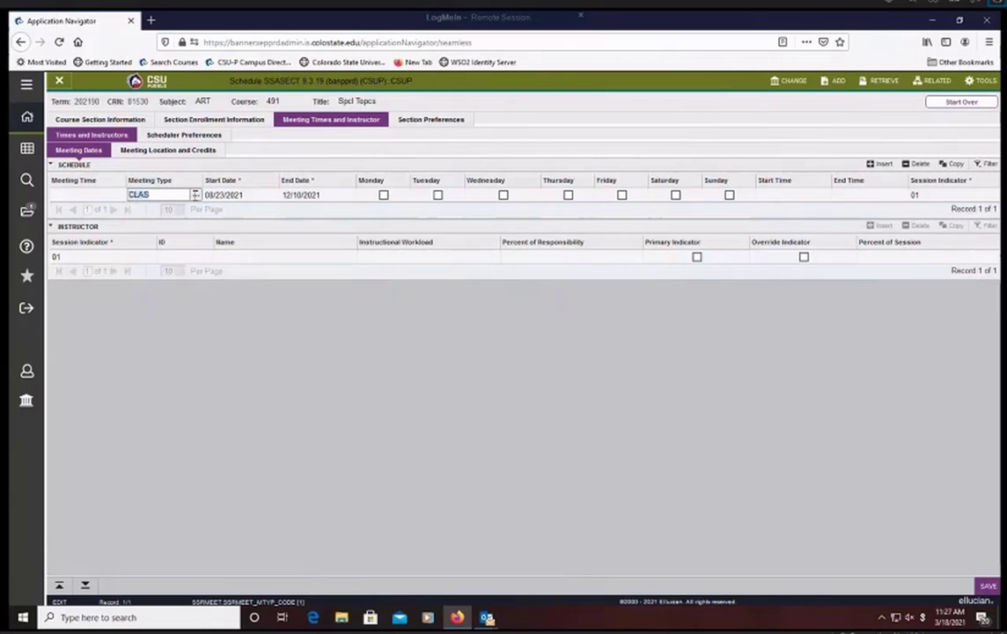
left_click(194, 194)
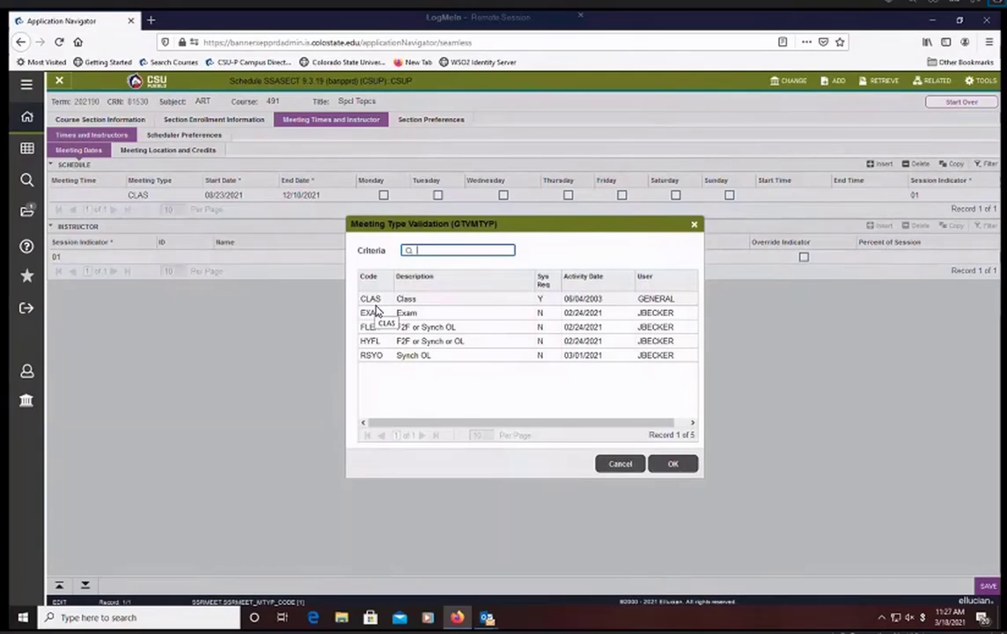
left_click(378, 317)
double_click(388, 300)
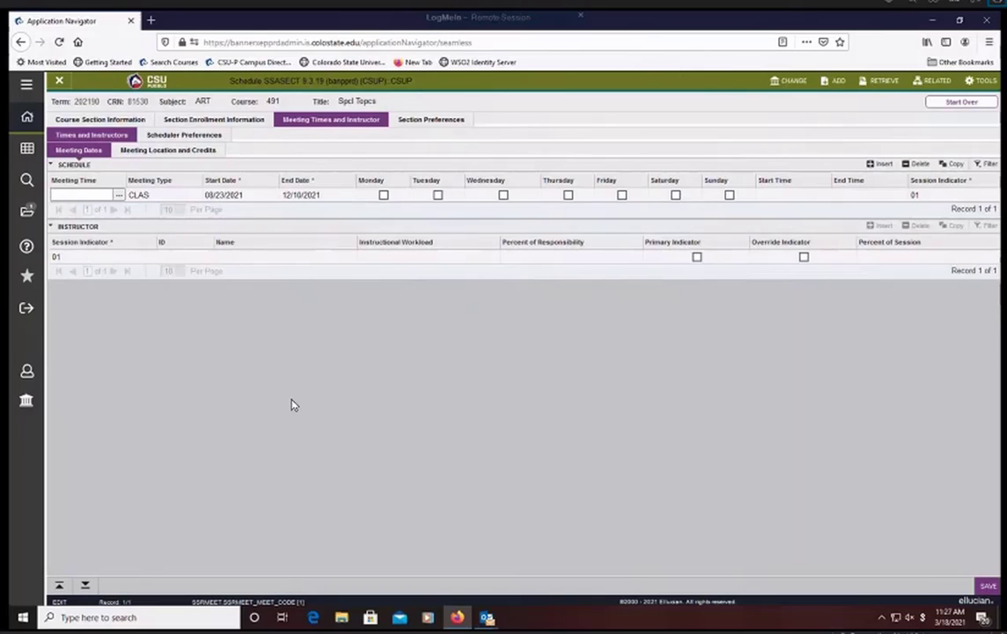
- List 40 meeting time codes per page, assign code I1 (Monday and Wednesday, 0905 to 1155) to the schedule row, and save
left_click(120, 199)
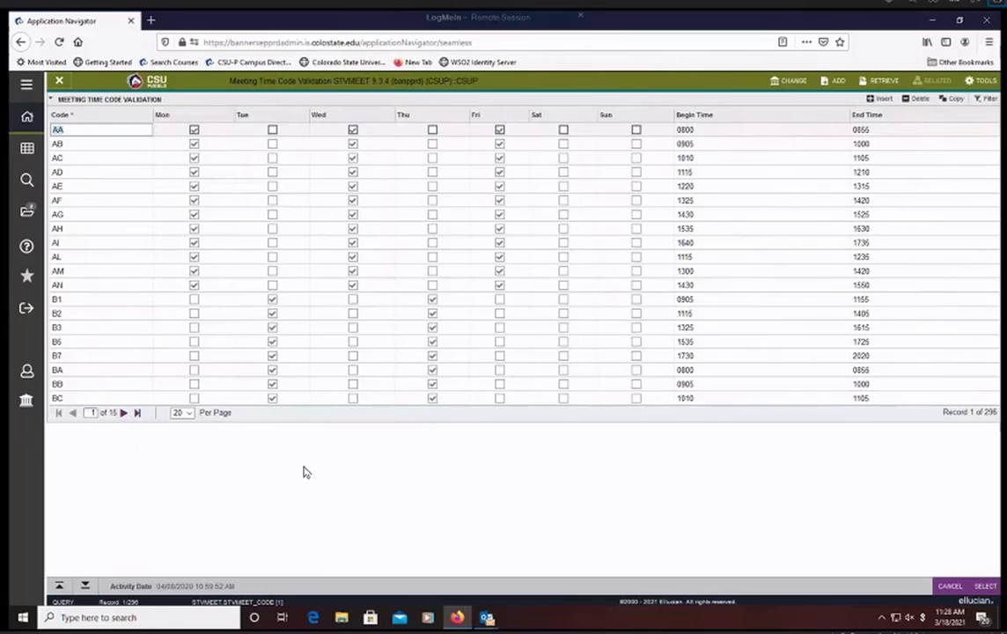
left_click(190, 421)
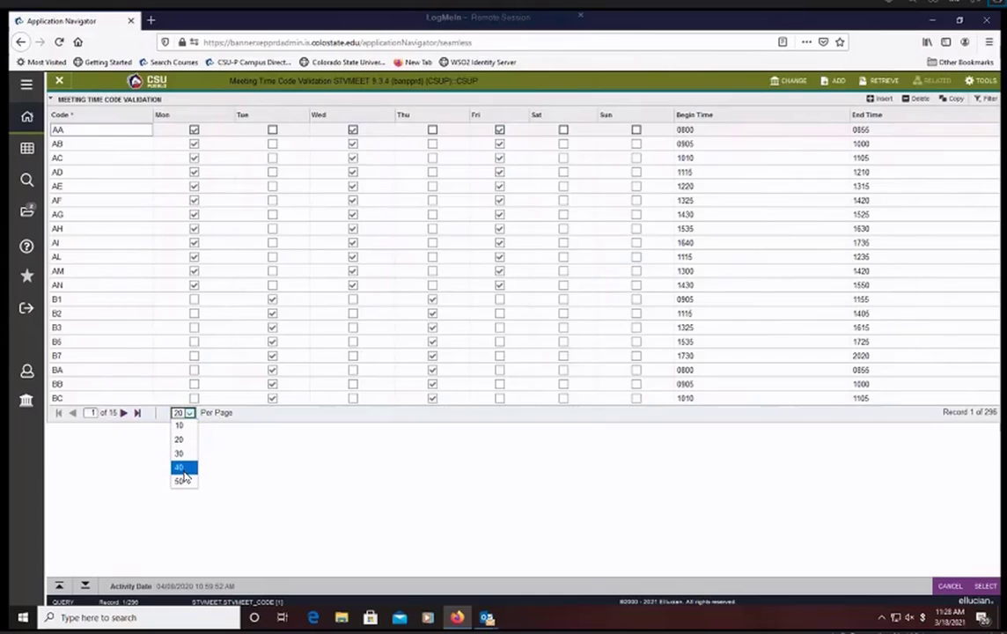
left_click(182, 471)
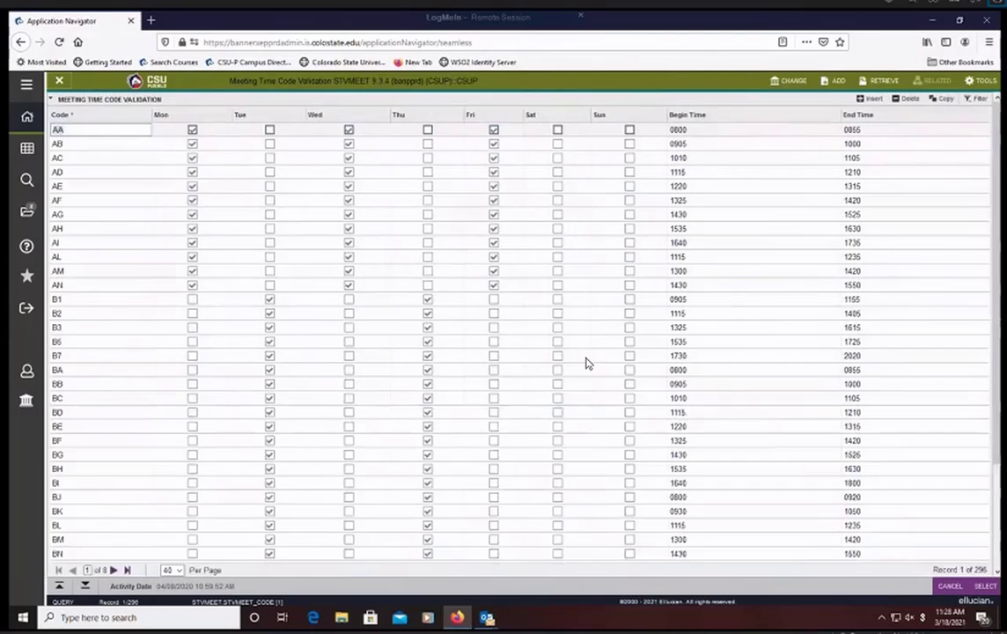
left_click_drag(997, 315, 993, 378)
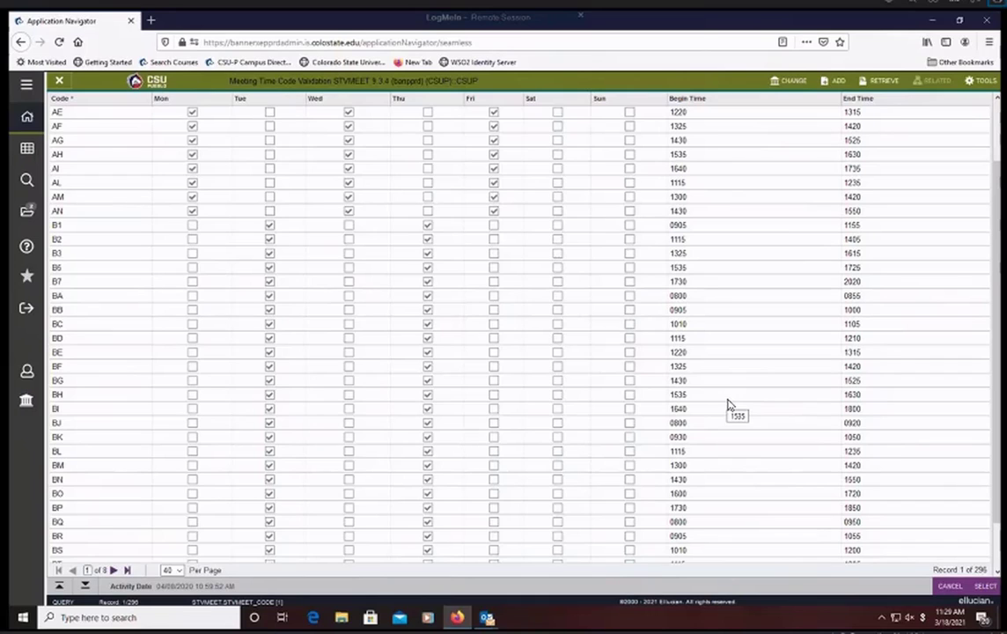
left_click(113, 570)
left_click(113, 570)
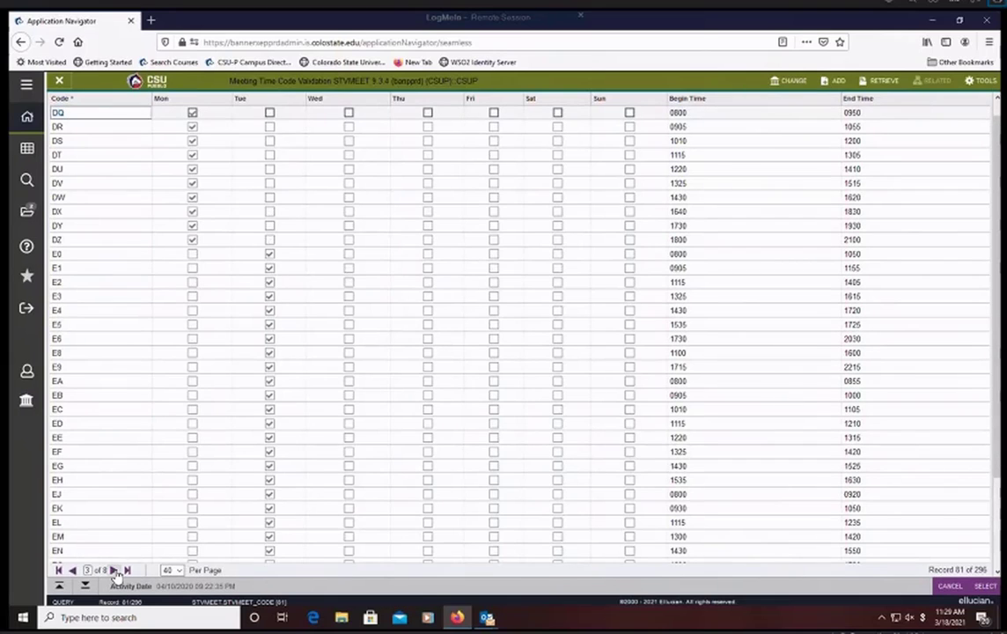
left_click(114, 570)
left_click(113, 571)
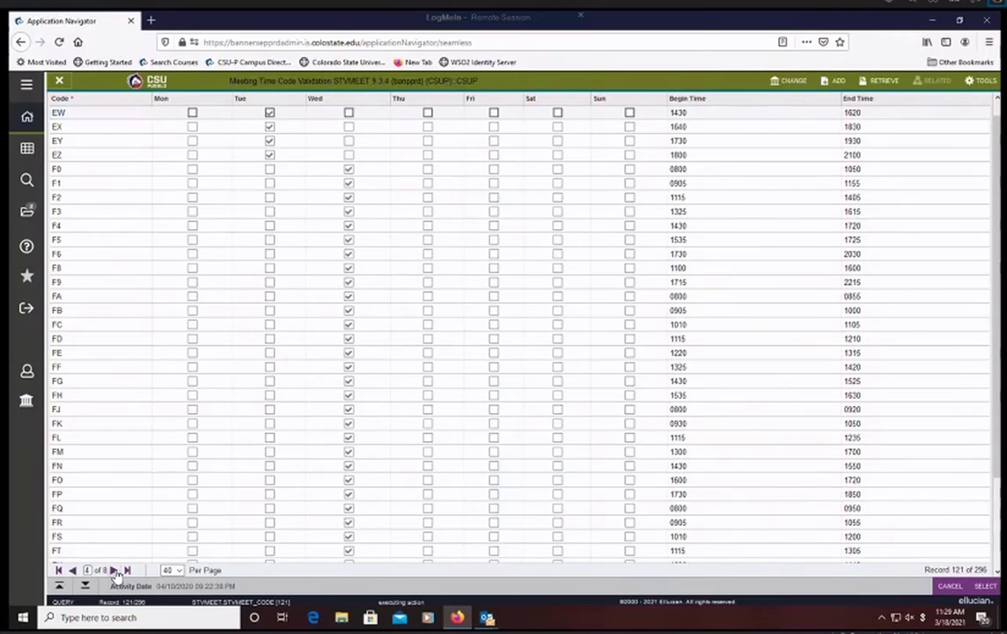
left_click(114, 571)
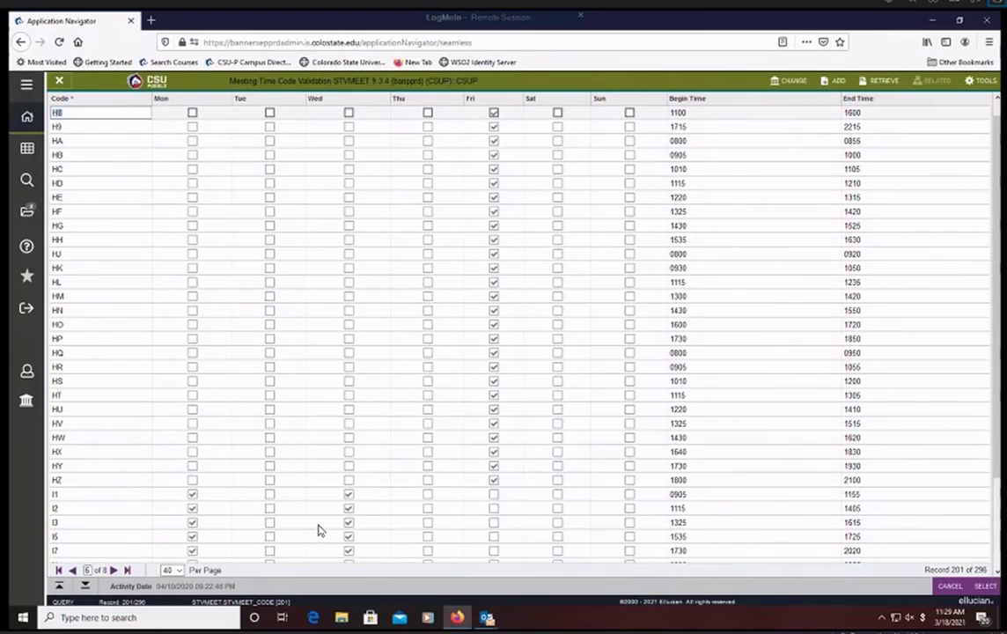
left_click(108, 499)
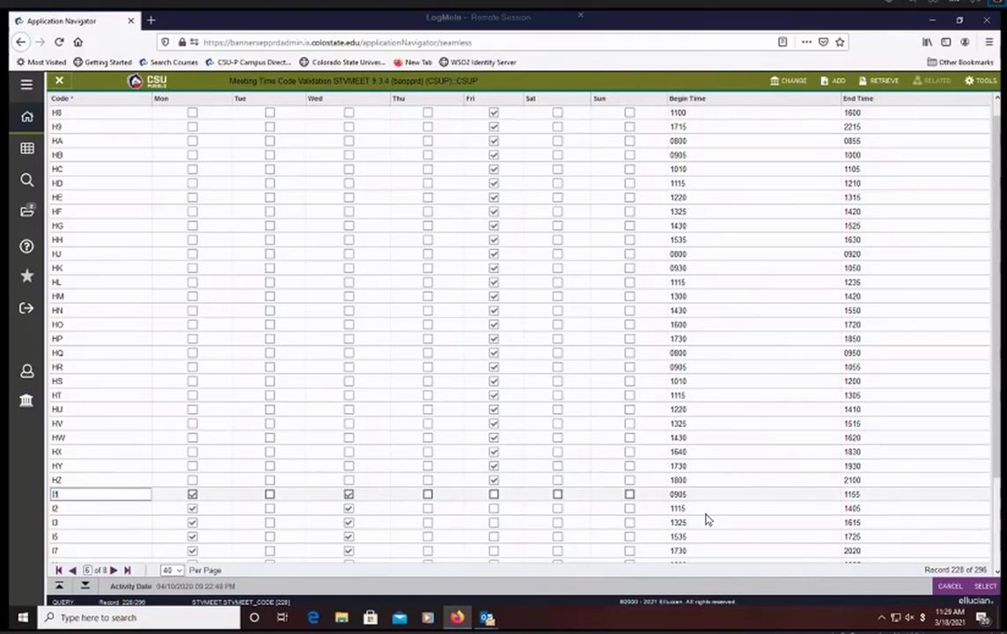
left_click(984, 586)
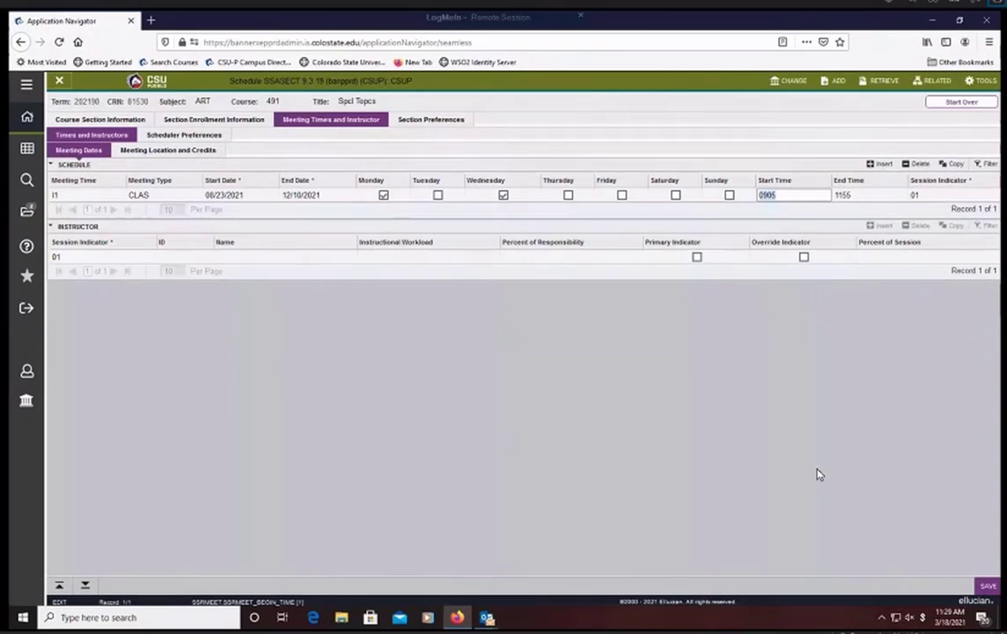
left_click(989, 587)
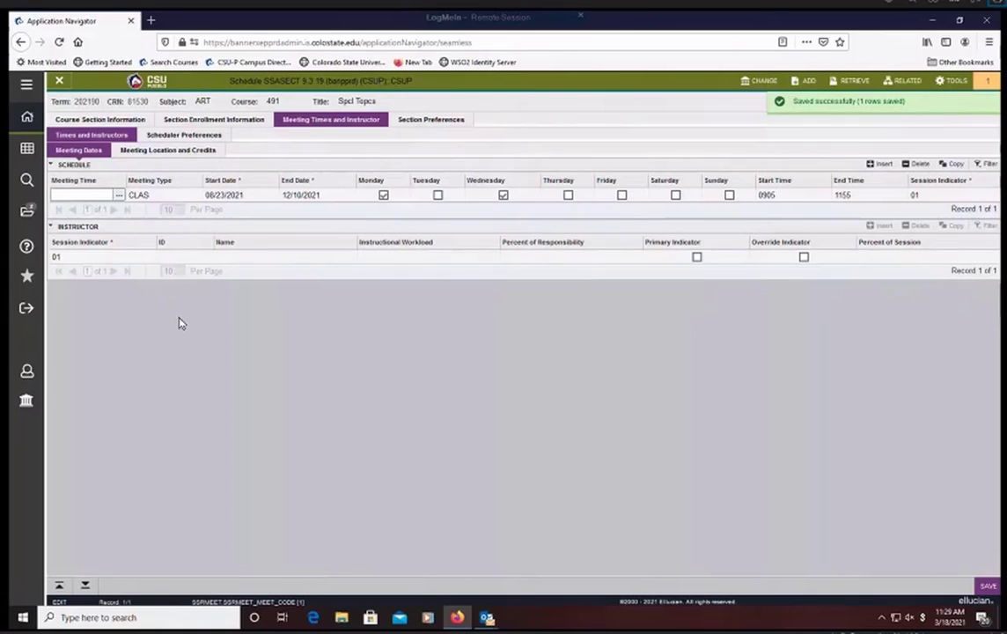
- Assign meeting time code BB (Tuesday and Thursday, 0905 to 1000) to the CLAS schedule row and save
key("Tab")
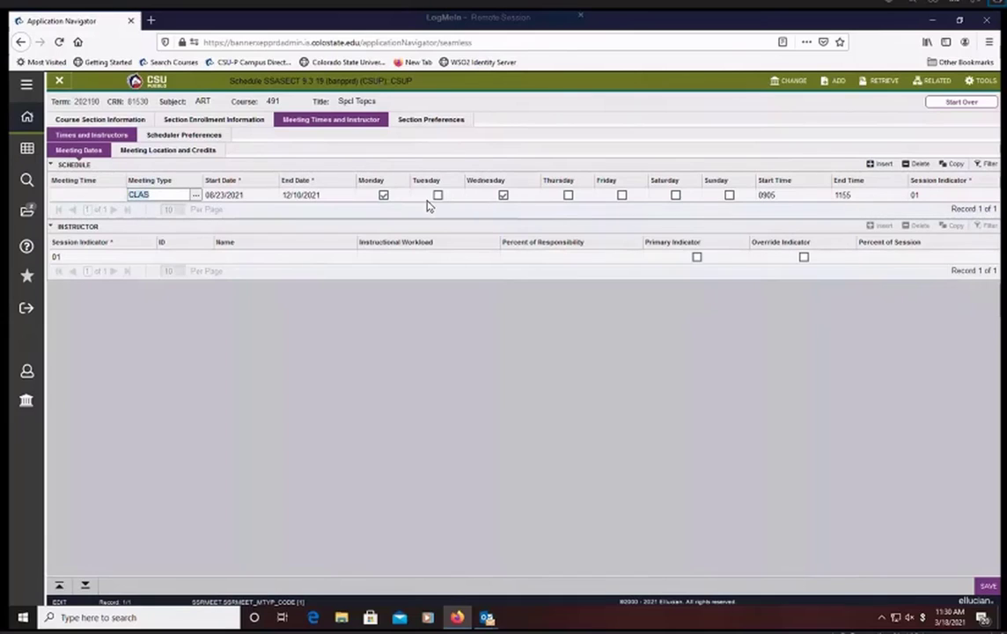
left_click(92, 199)
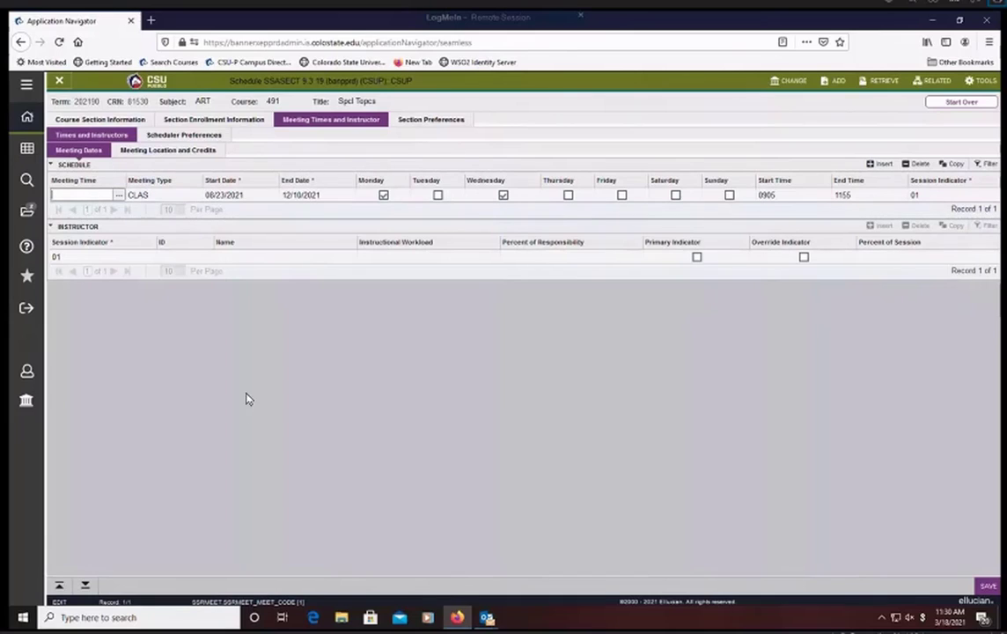
left_click(118, 195)
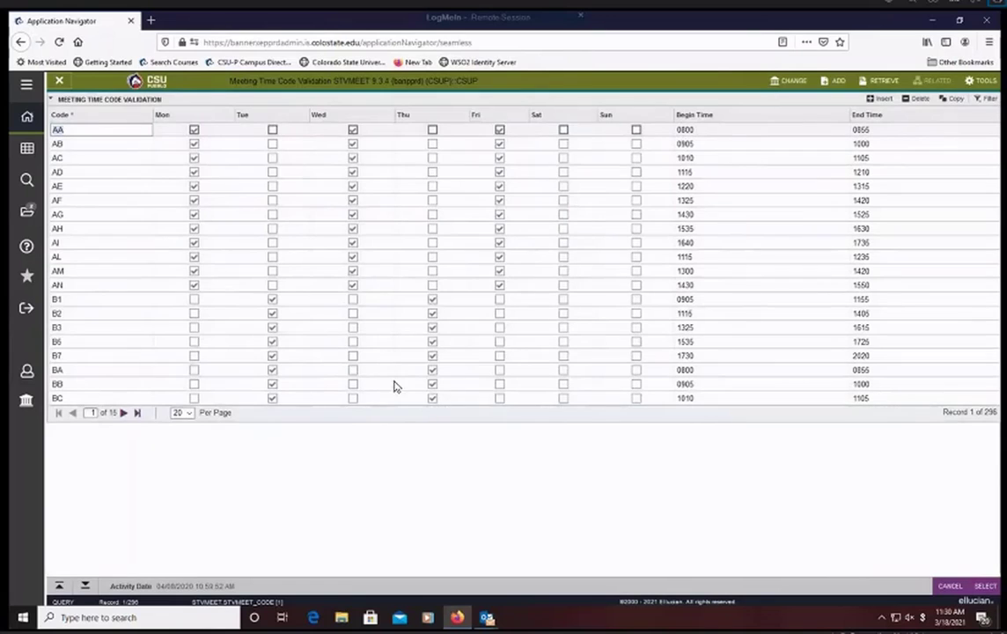
left_click(117, 386)
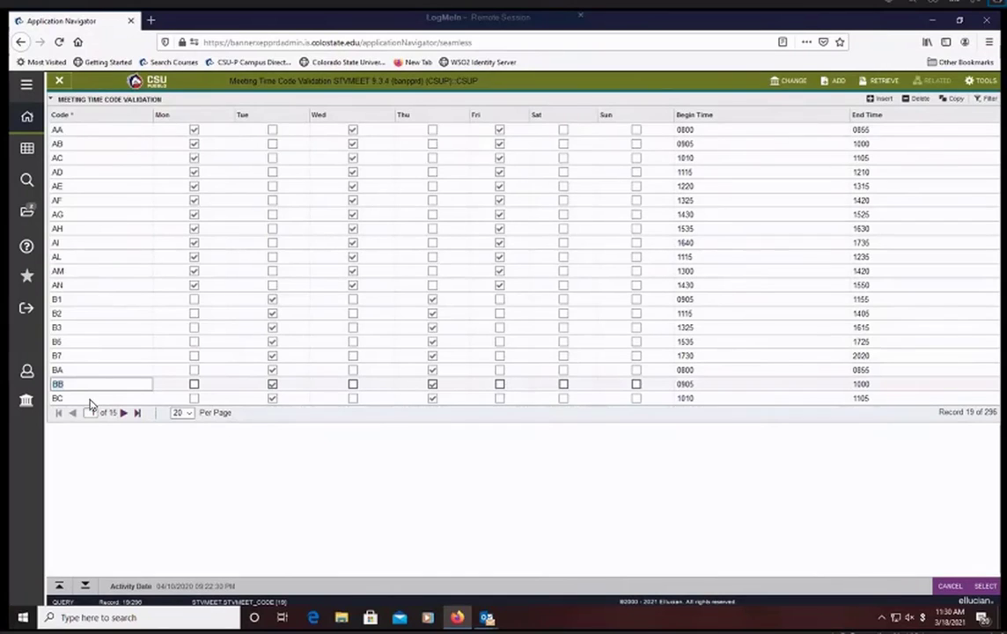
left_click(984, 588)
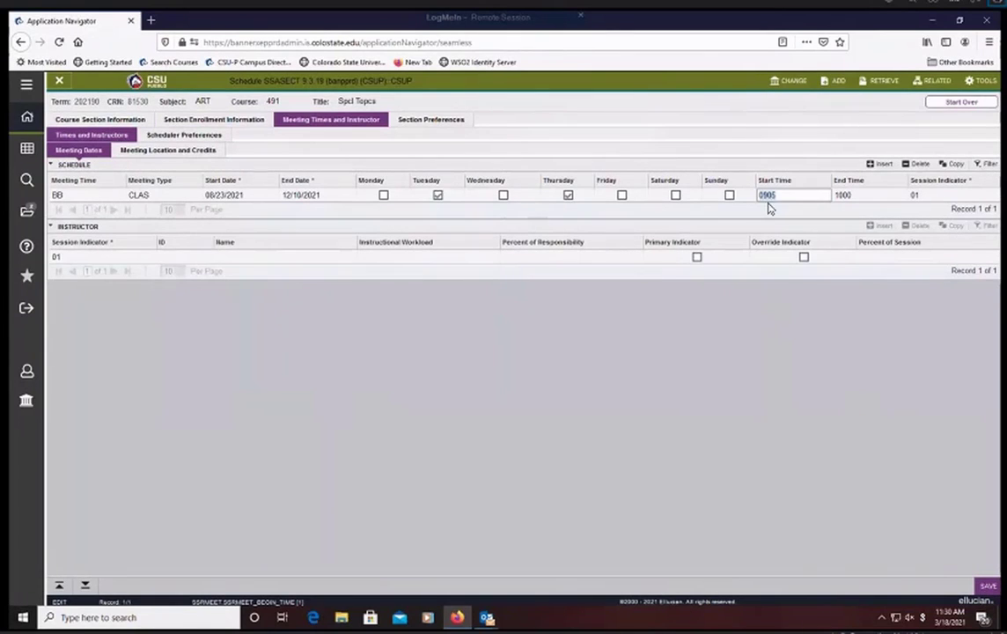
left_click(986, 587)
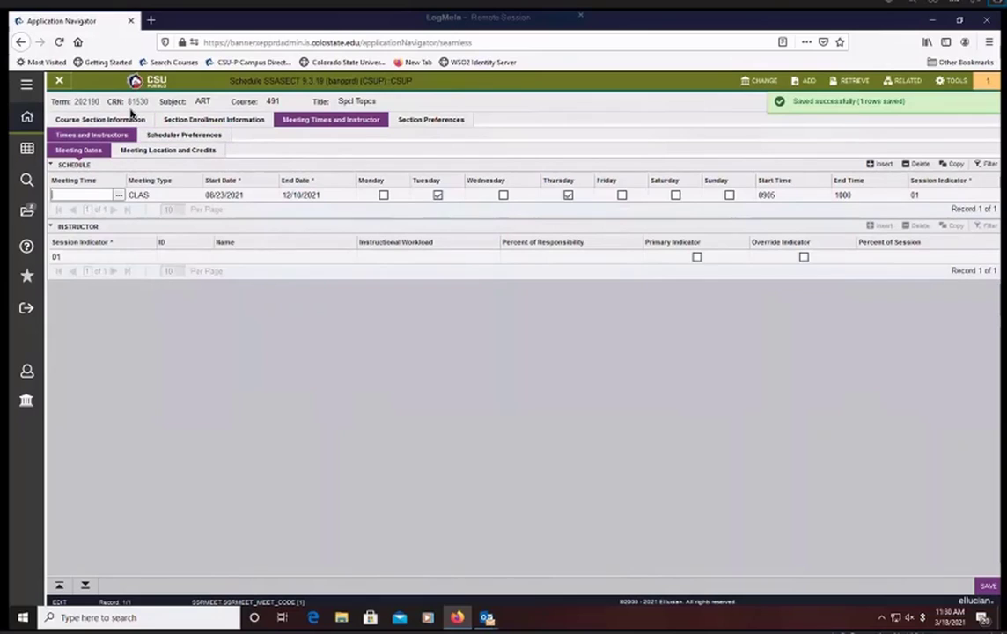
- Insert a second schedule row and set its meeting type to RSYO (Synch OL)
left_click(880, 165)
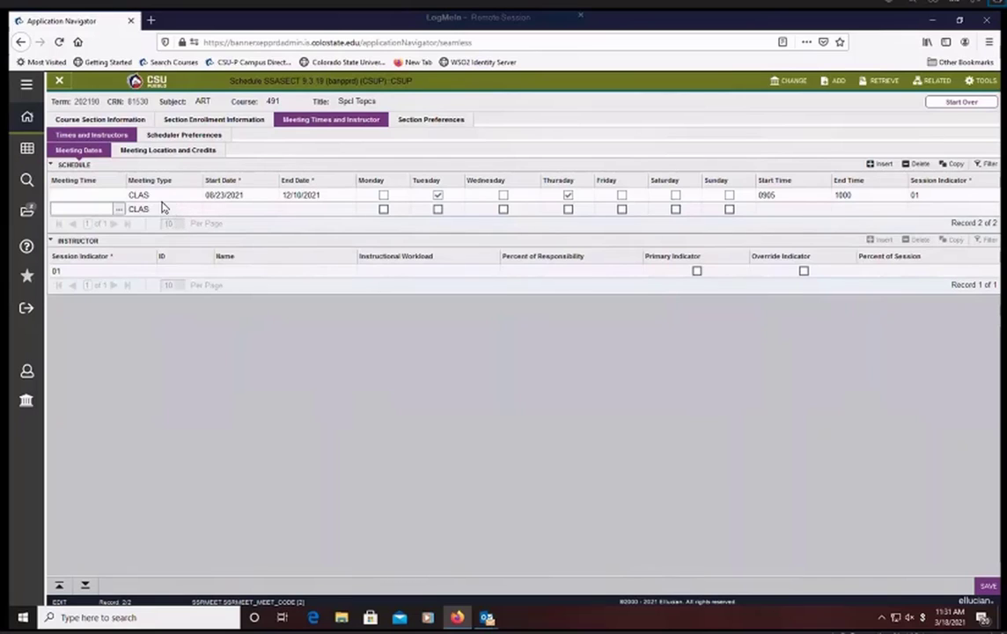
left_click(189, 209)
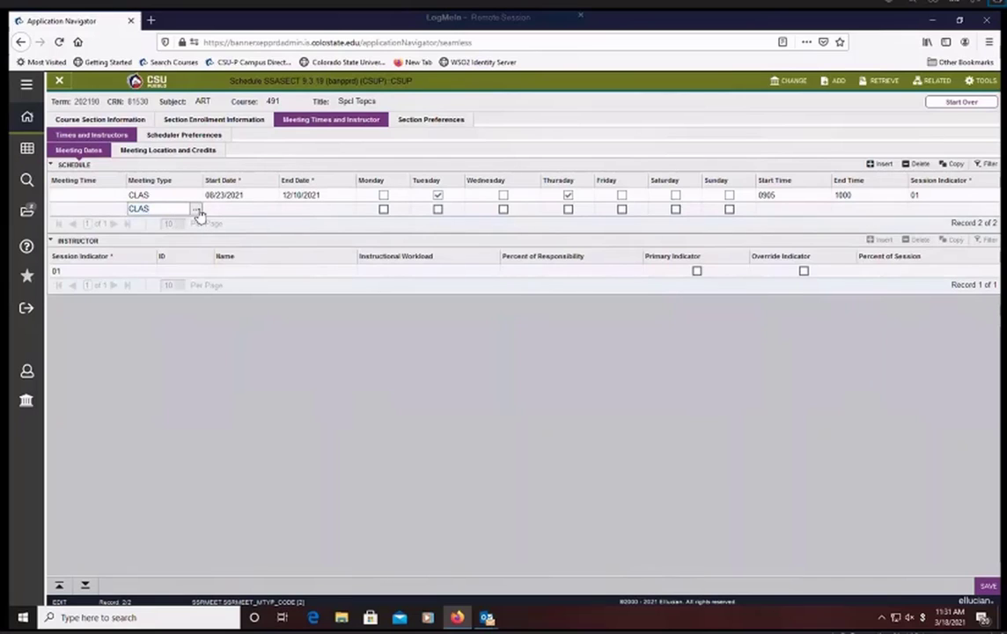
left_click(195, 210)
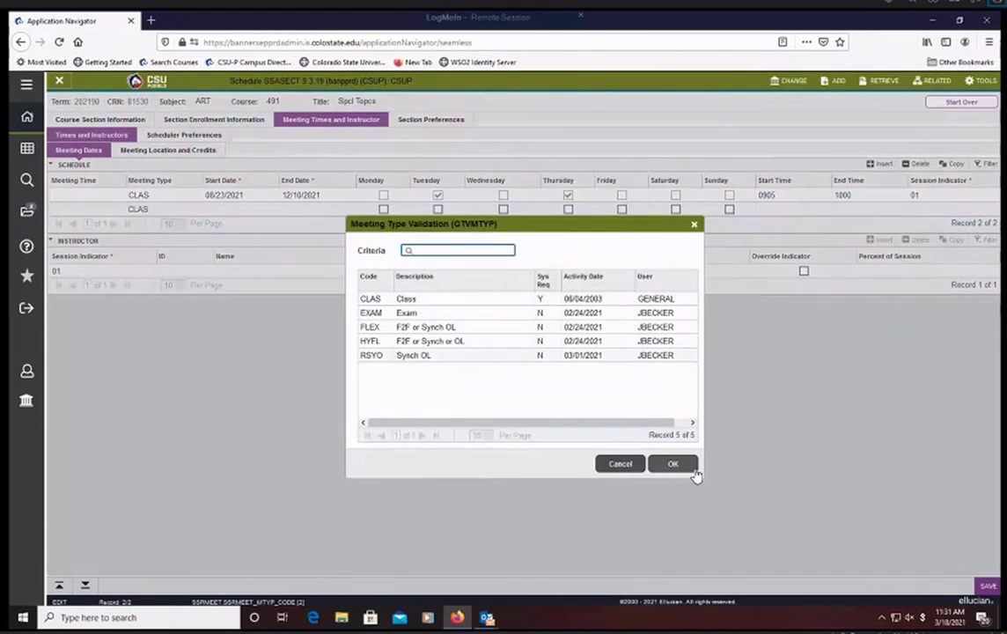
left_click(695, 473)
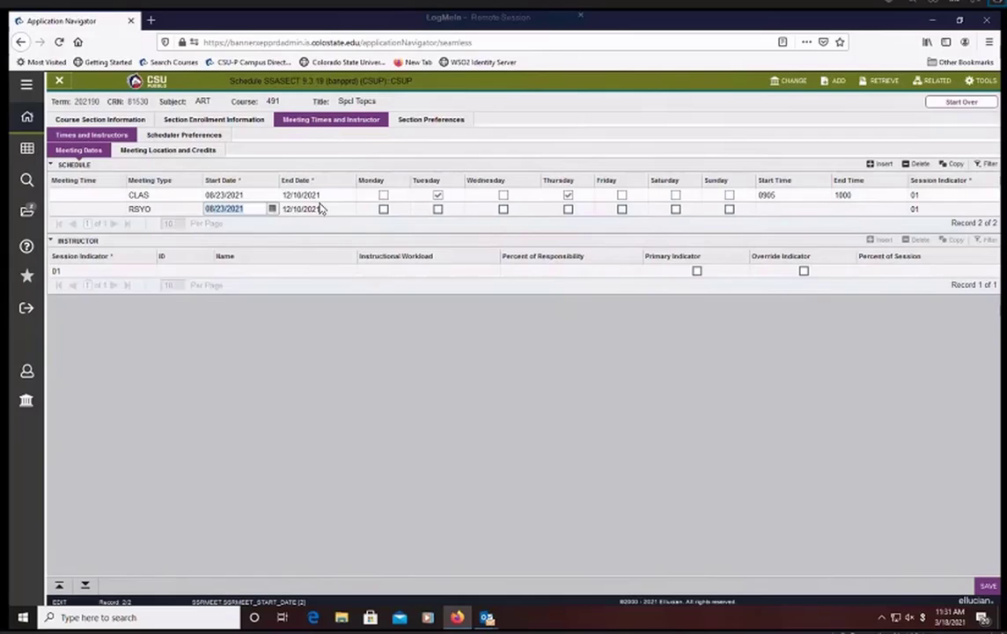
- Delete the second schedule row and save the schedule
left_click(171, 196)
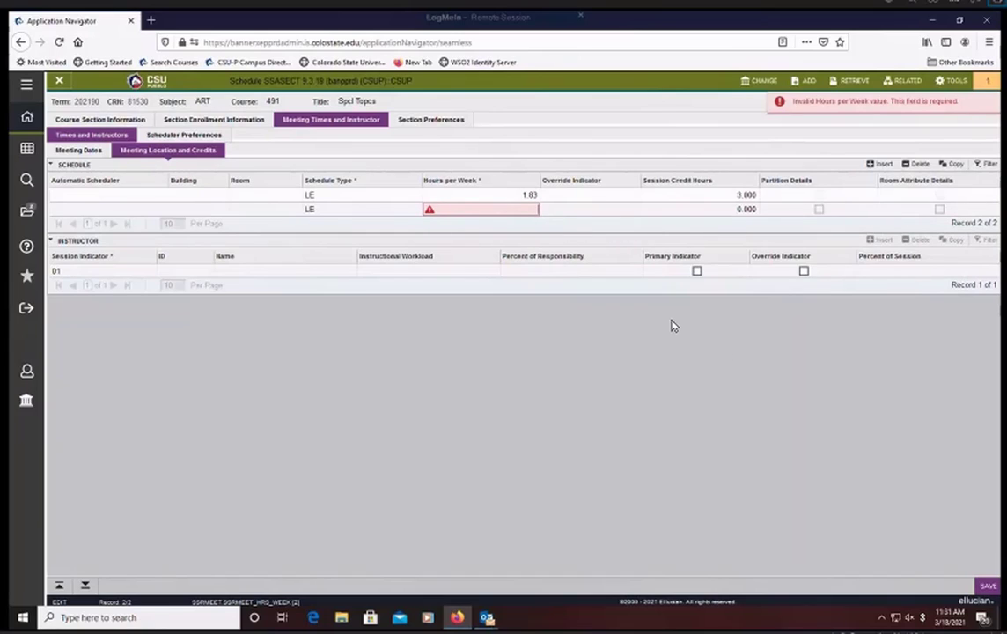
left_click(920, 166)
left_click(986, 587)
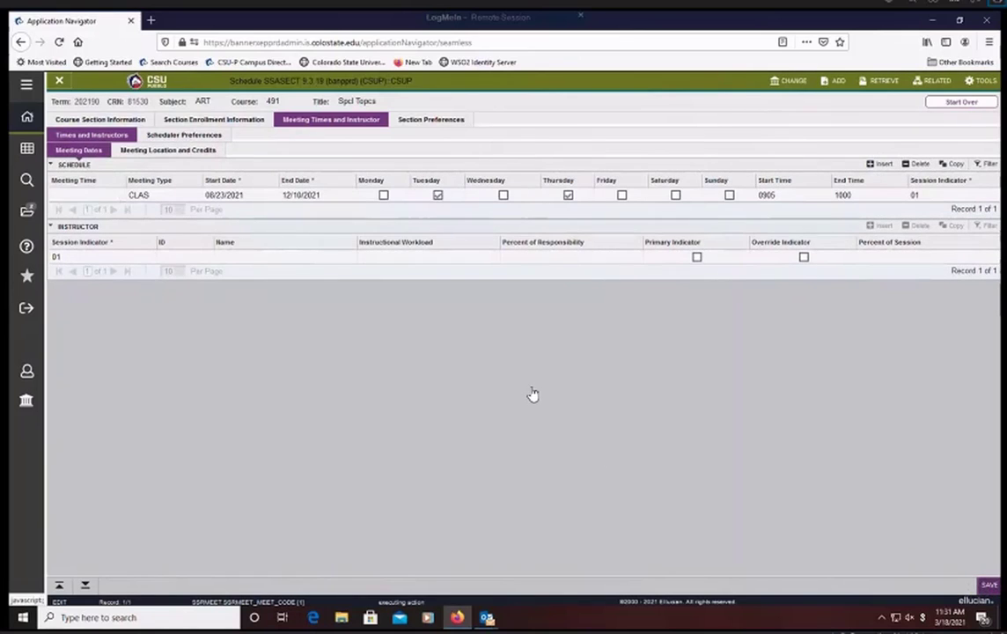
- Change the meeting type of the Tuesday and Thursday schedule row to RSYO (Synch OL)
left_click(184, 197)
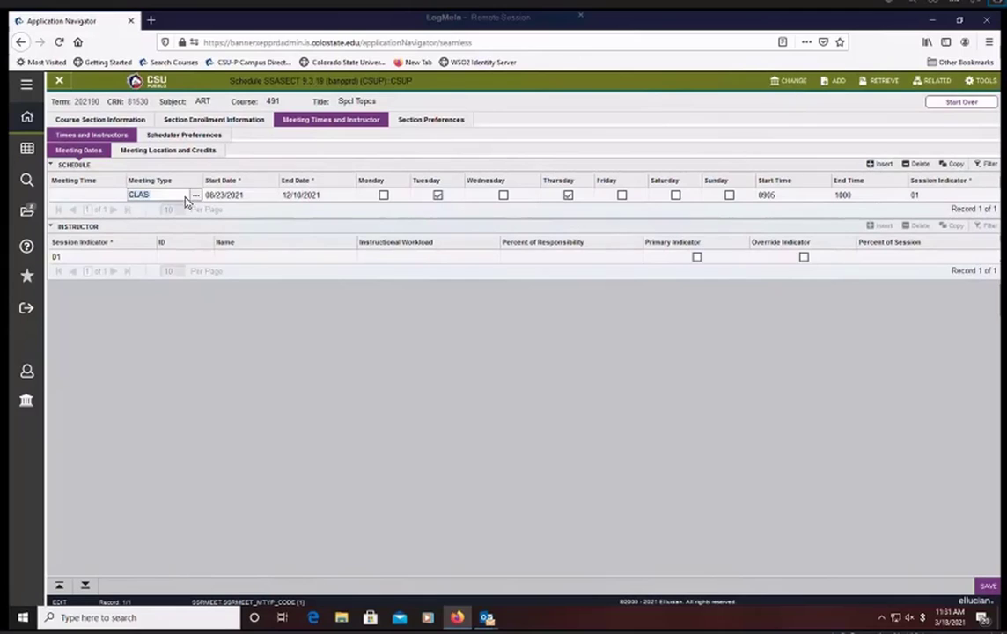
left_click(195, 195)
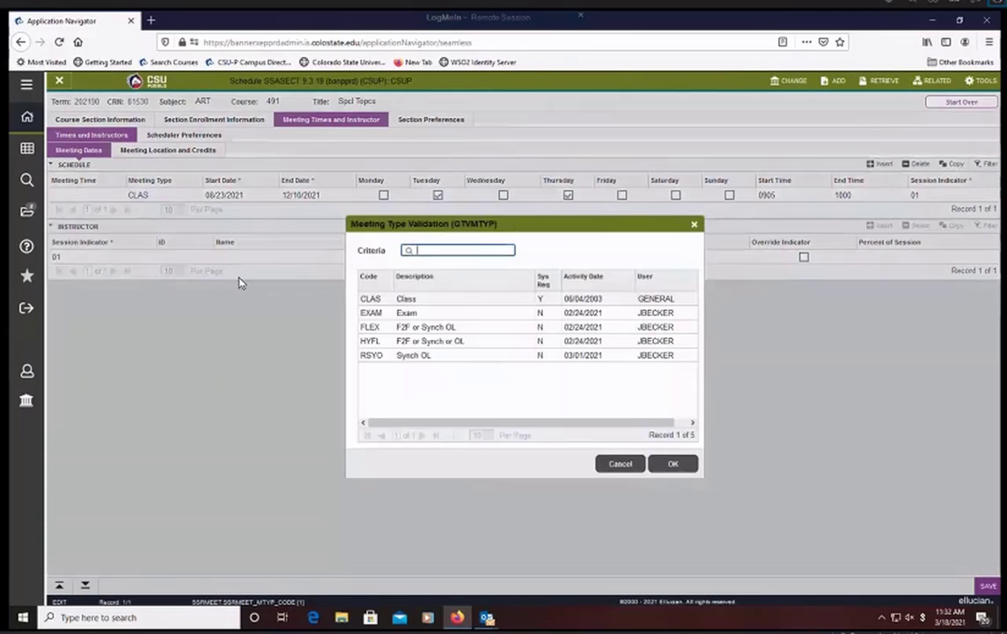
left_click(380, 357)
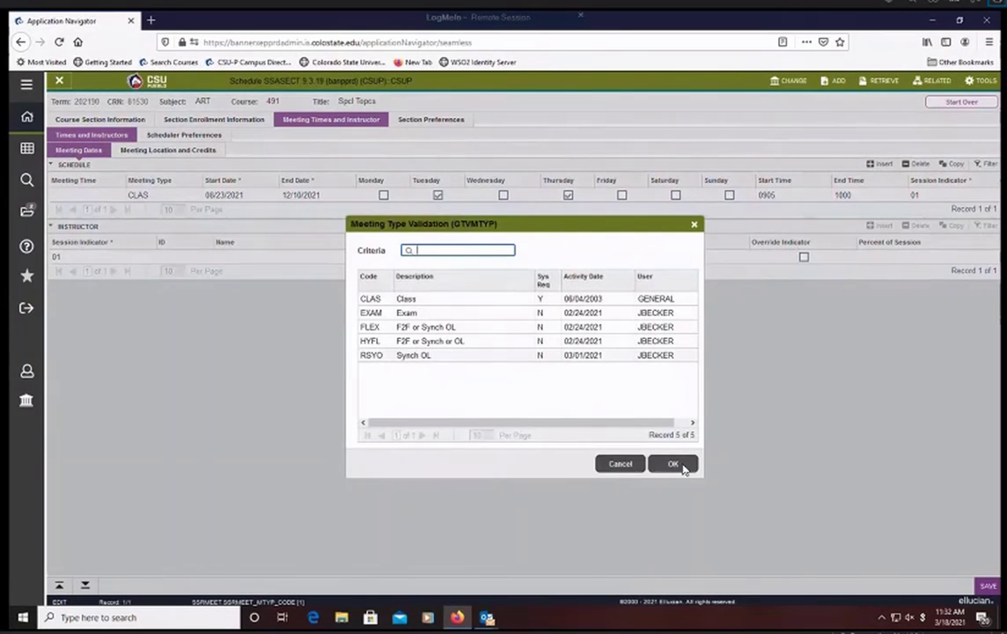
left_click(673, 464)
- Add a second schedule row with meeting type RSYO and meeting time code AG (Monday, Wednesday and Friday, 1430 to 1525), and save
left_click(880, 164)
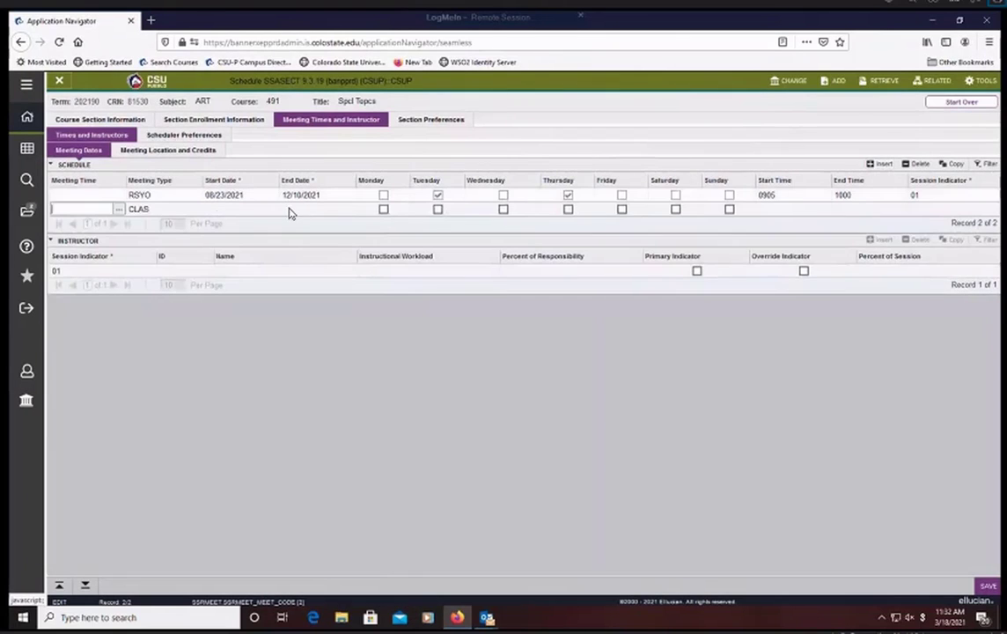
left_click(180, 210)
left_click(195, 210)
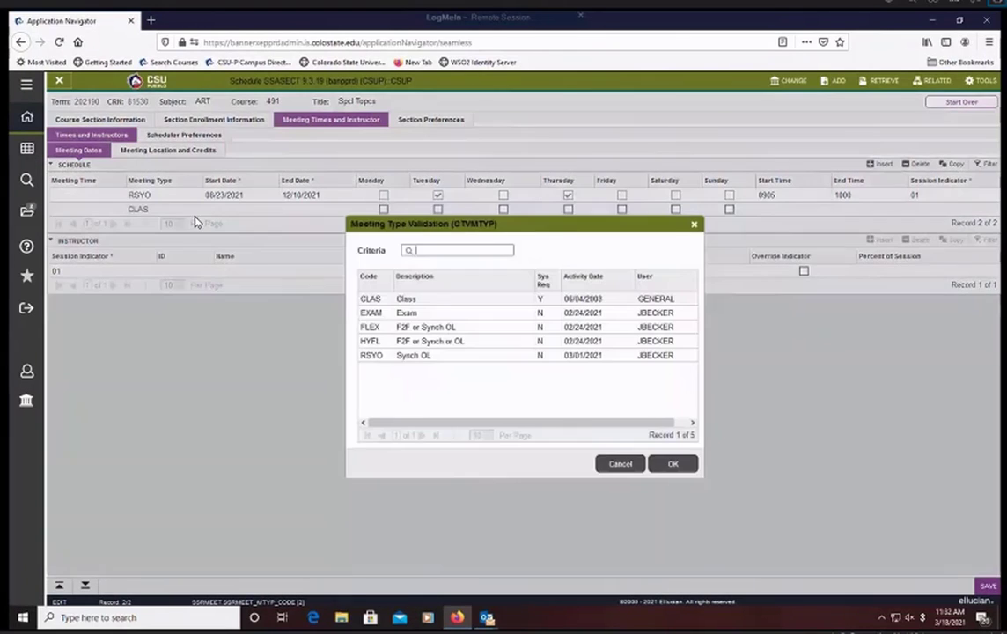
left_click(391, 357)
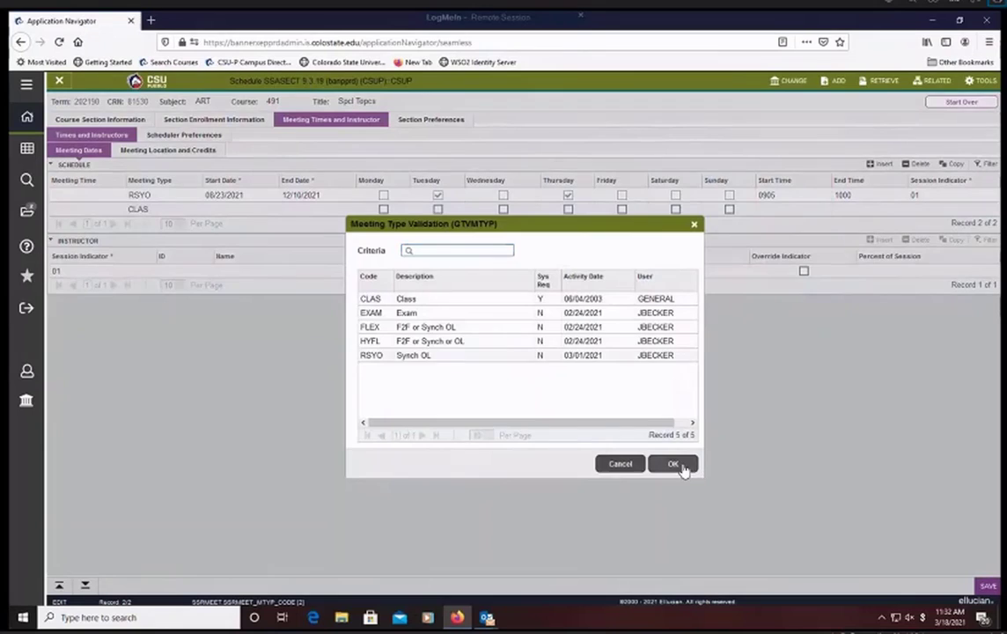
left_click(675, 465)
left_click(81, 211)
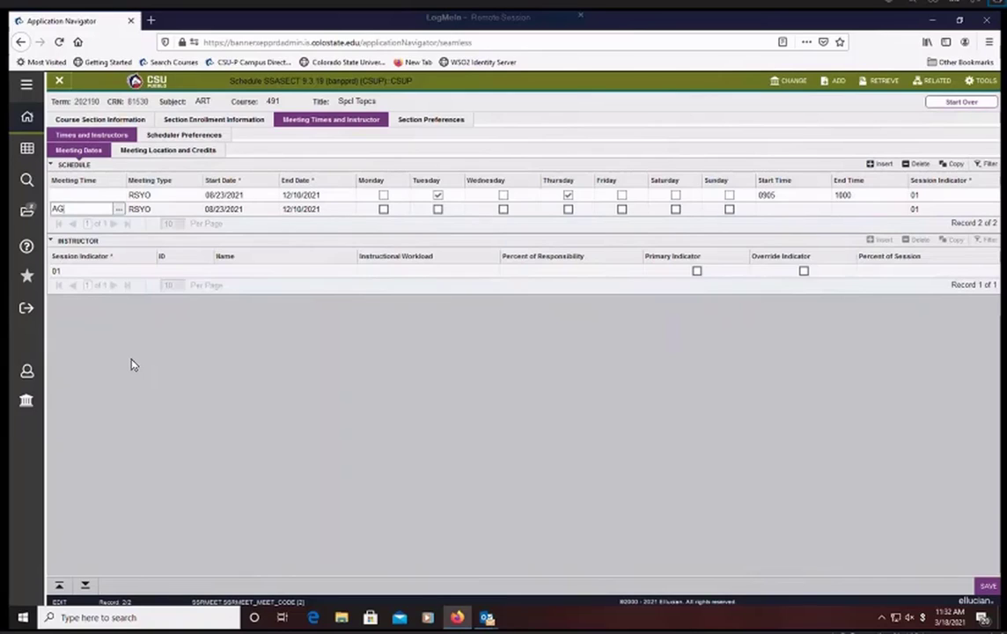
key("Tab")
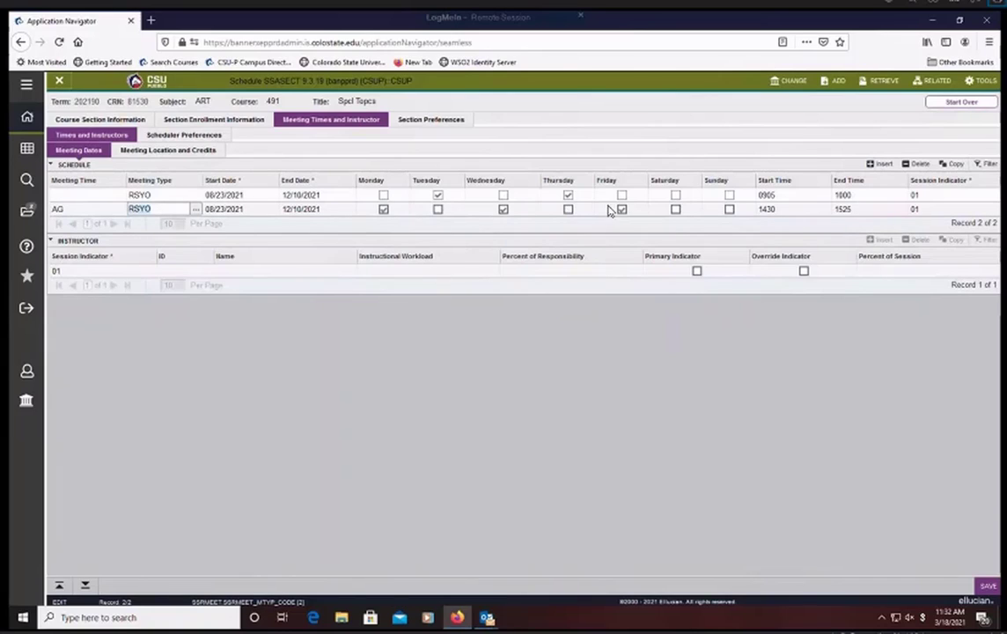
left_click(986, 587)
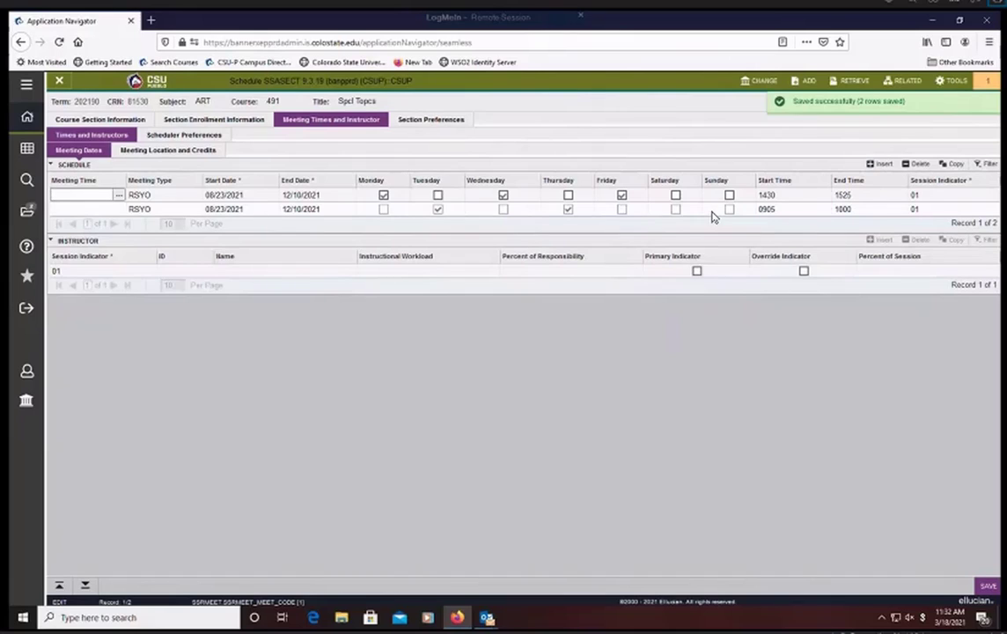
- Delete the Tuesday and Thursday schedule row (0905 to 1000) and save
left_click(94, 209)
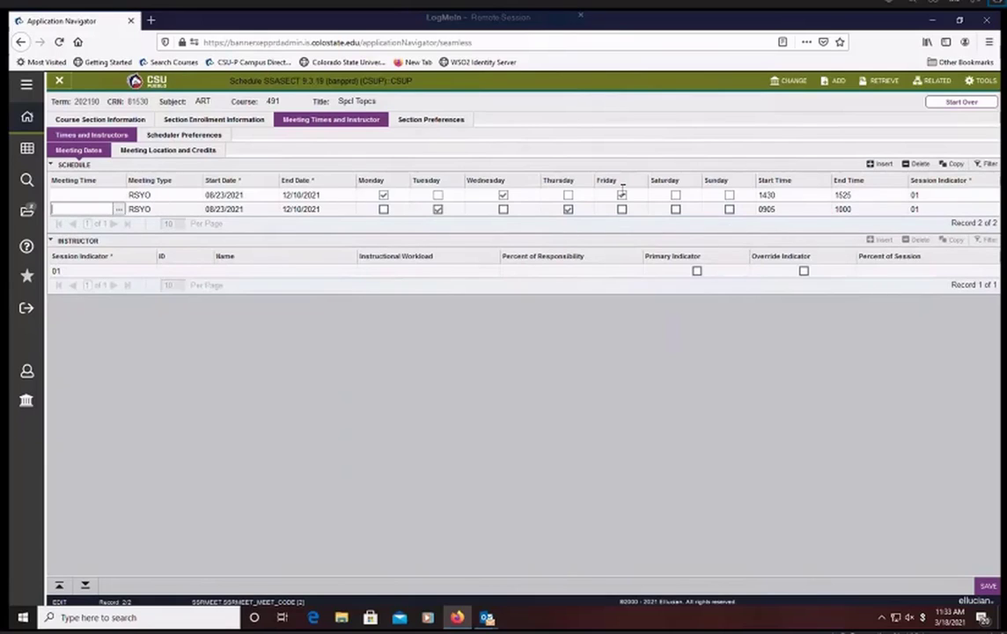
left_click(916, 165)
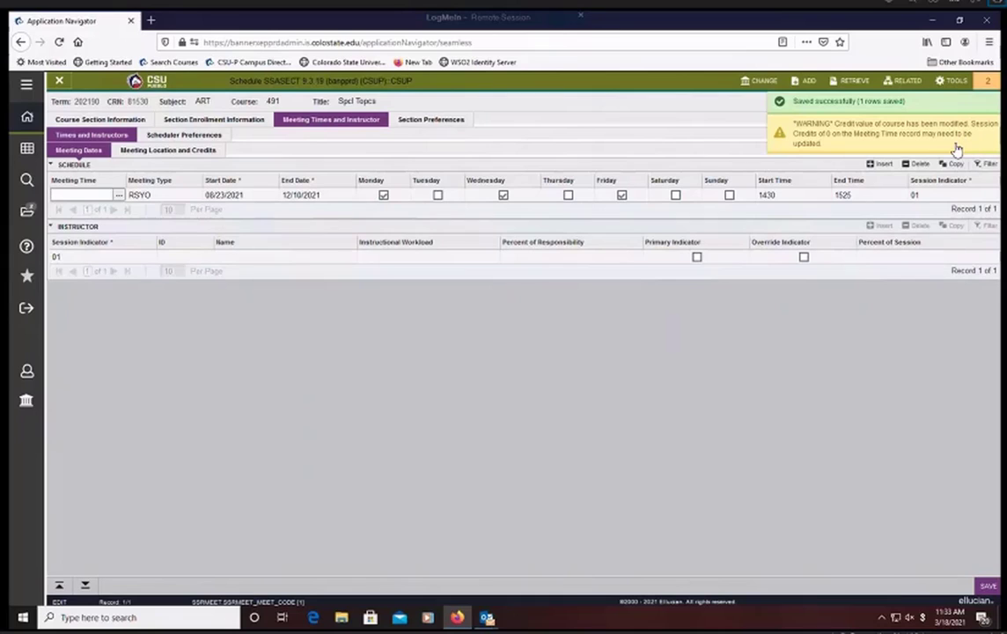
- Set the session credit hours of the remaining schedule row to 3 and save
left_click(176, 155)
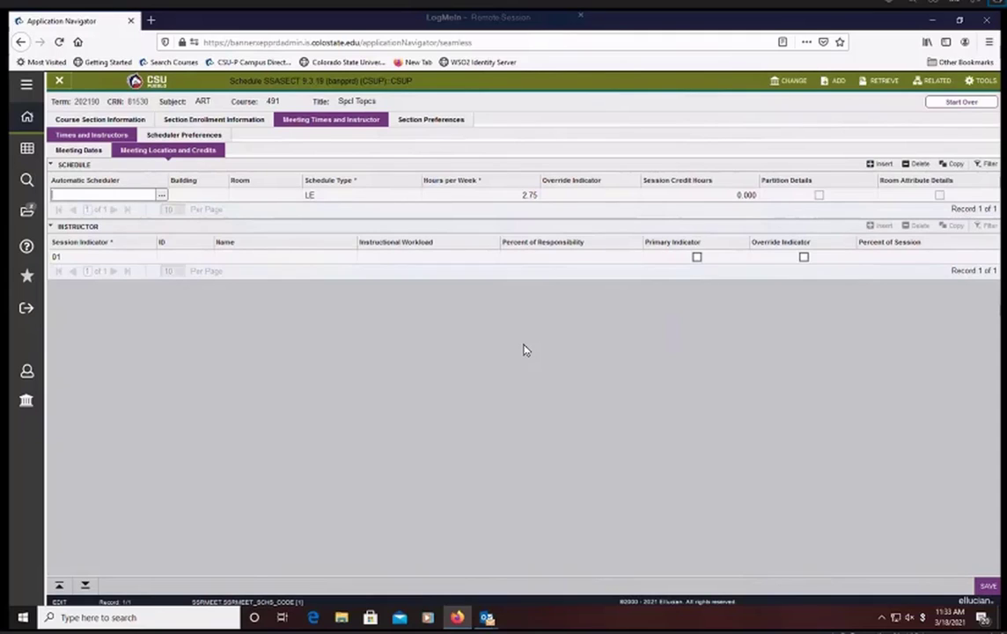
left_click(729, 194)
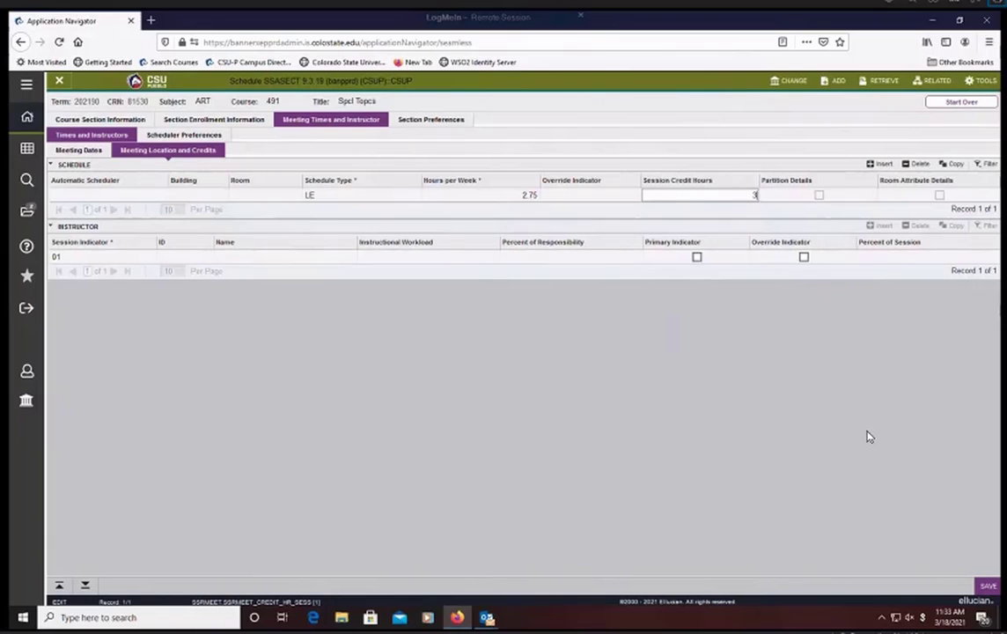
key("Tab")
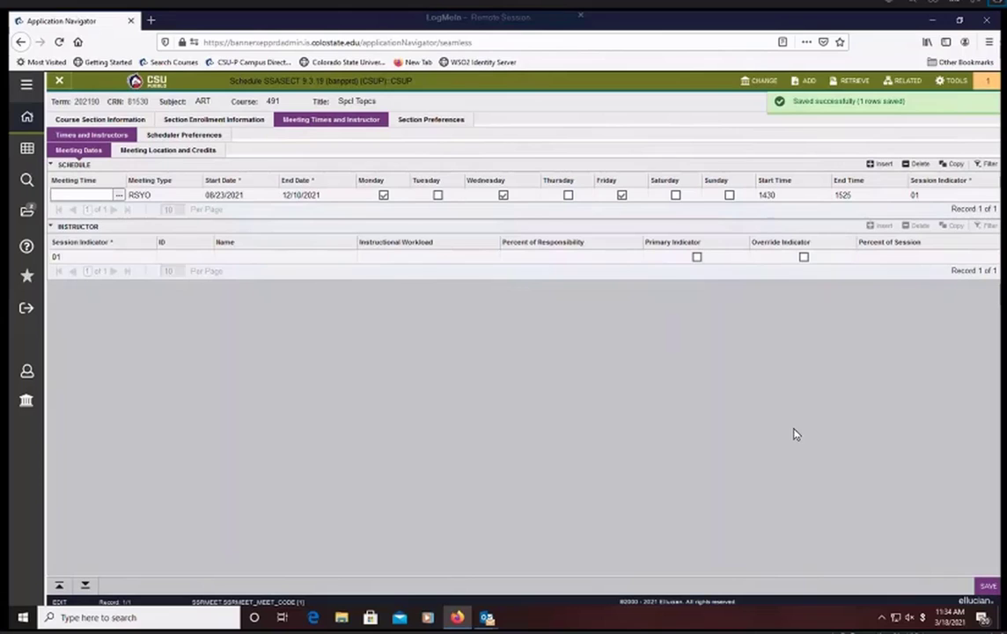
- Try to assign building CHEM and room 104 to the schedule row and save
left_click(184, 150)
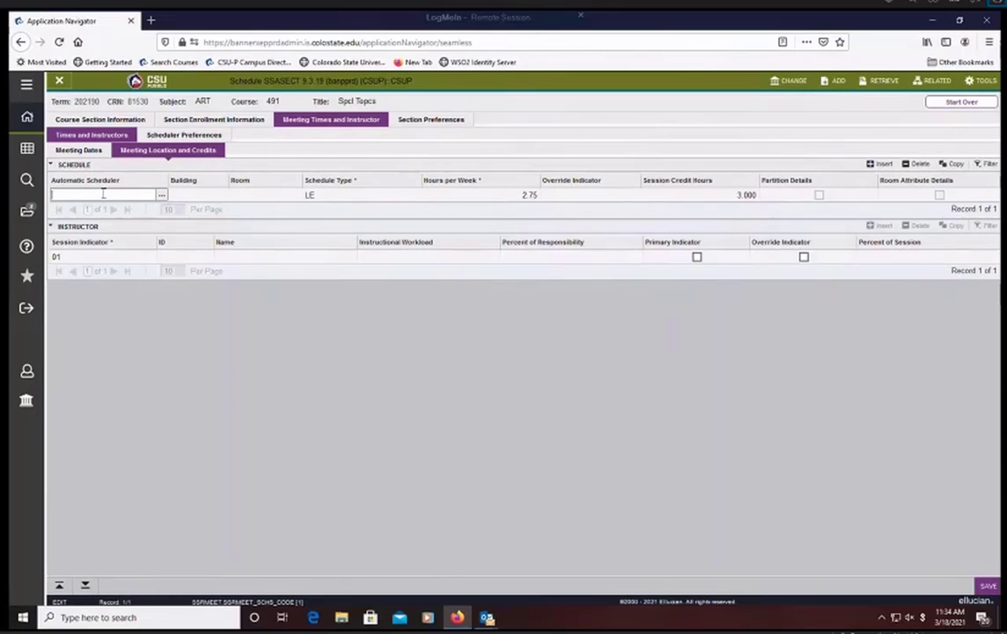
left_click(213, 196)
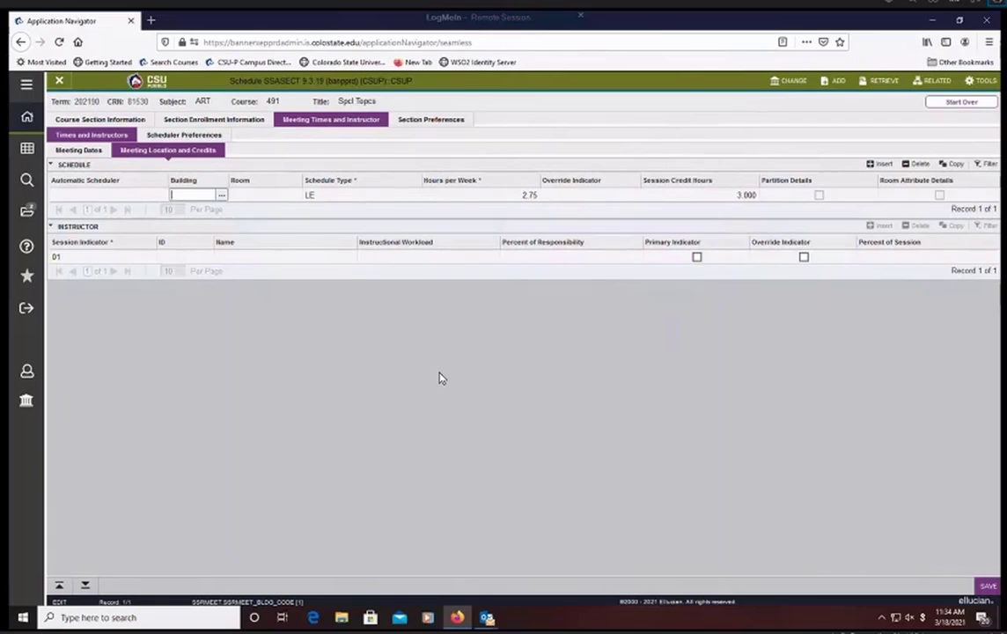
type("CHEM")
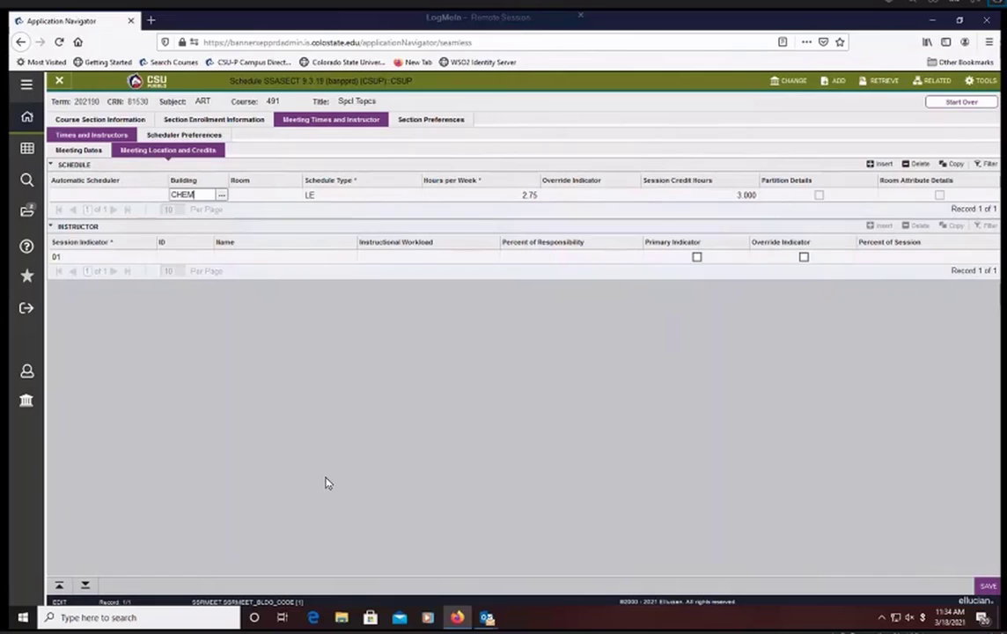
key("Tab")
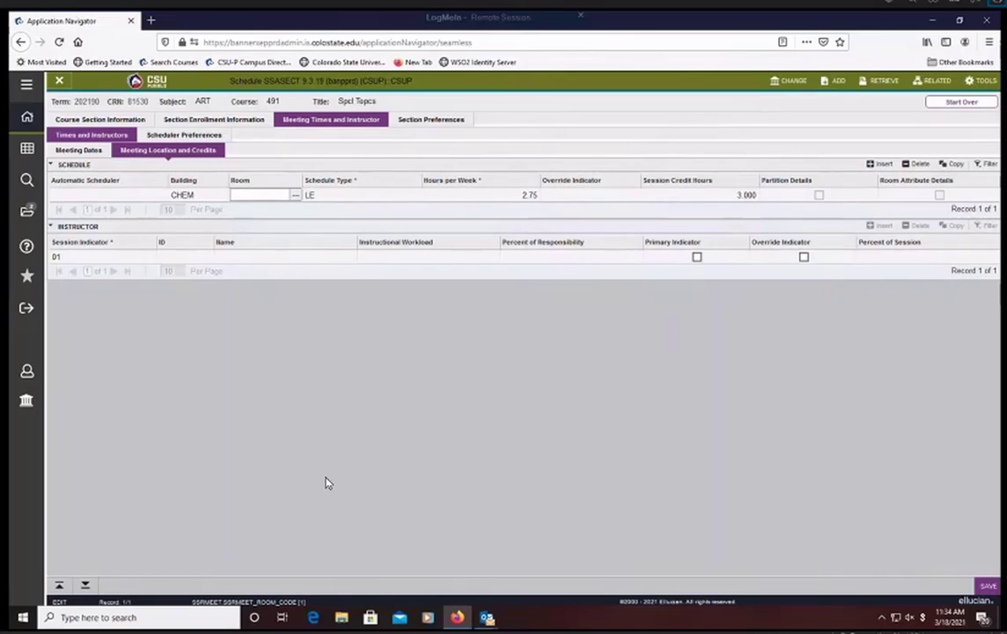
type("104")
key("Tab")
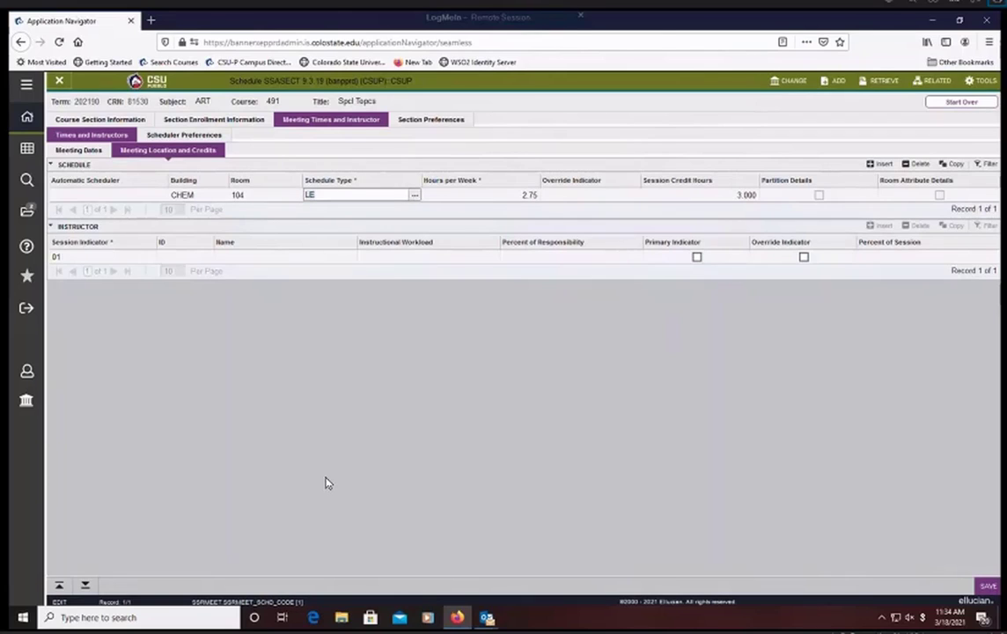
left_click(991, 588)
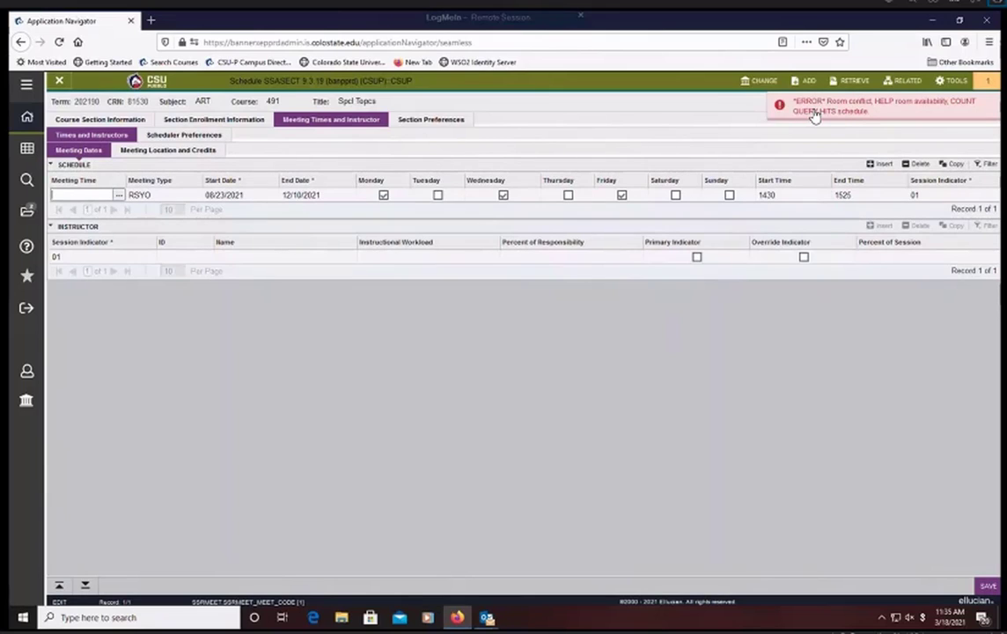
- Enter override indicator O and 3 session credit hours for the CHEM 104 meeting, and clear the override indicator again
left_click(211, 152)
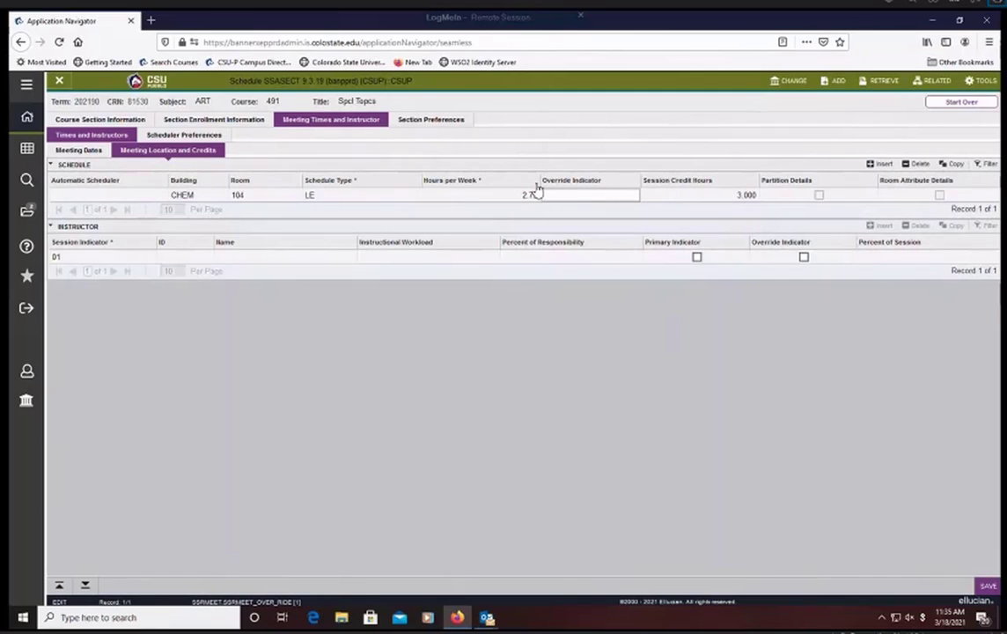
type("O")
key("Tab")
type("3")
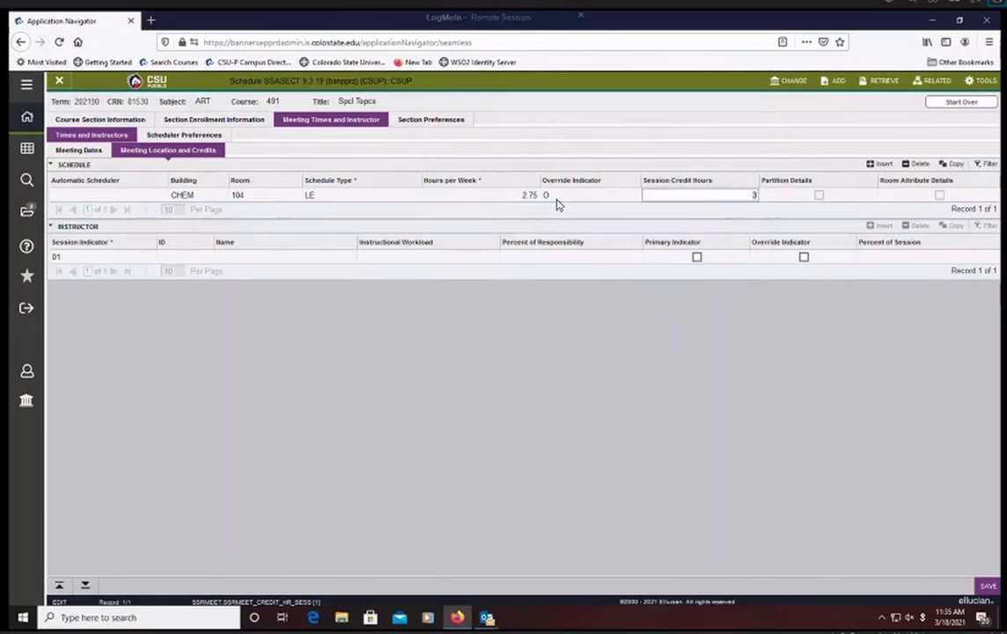
left_click(555, 202)
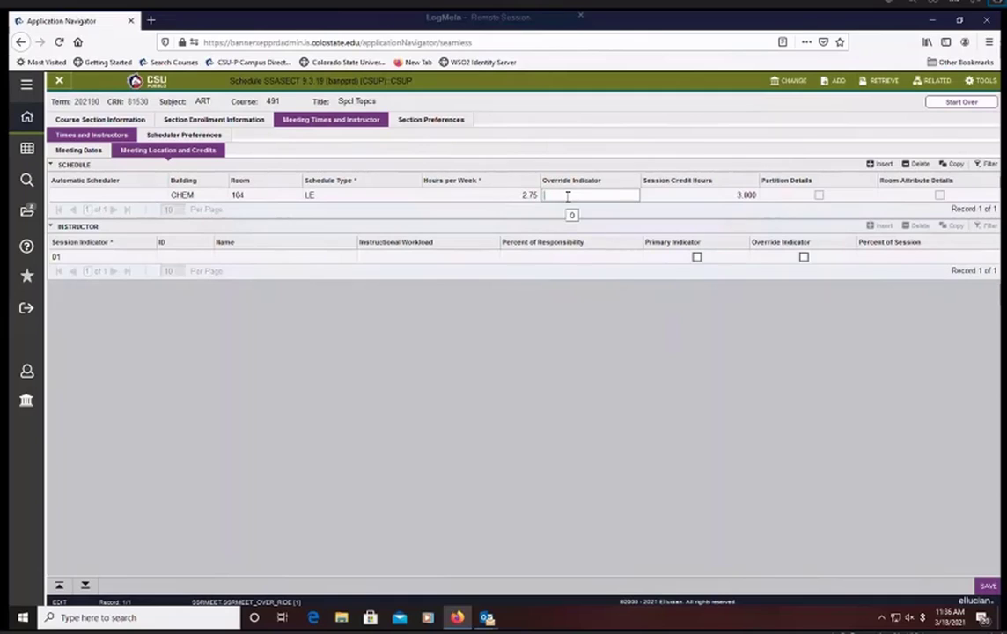
- Remove room 104 from the meeting location, keeping building CHEM, and save
left_click(262, 196)
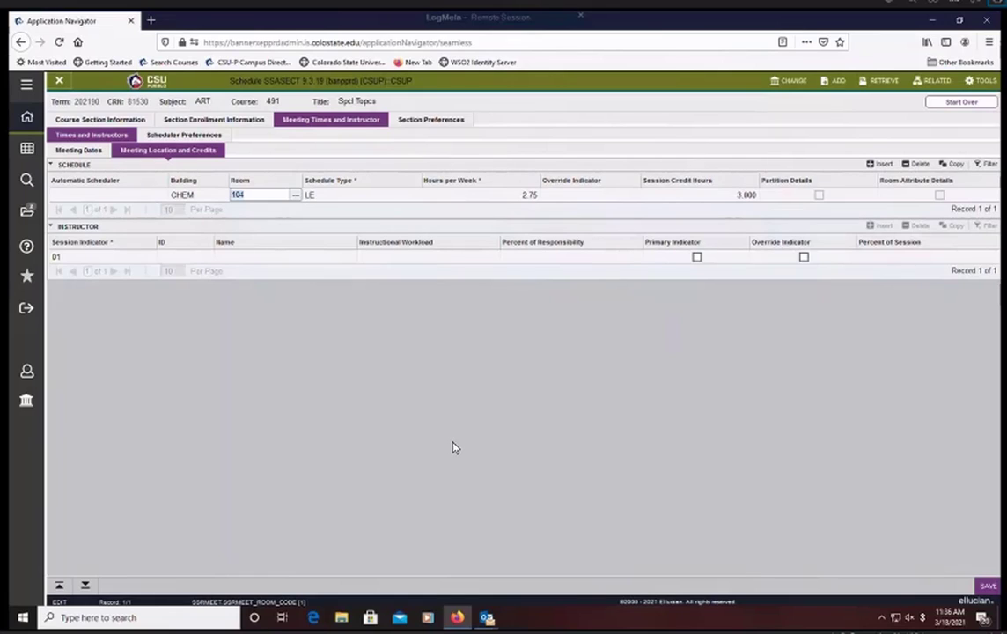
key("BackSpace")
key("Tab")
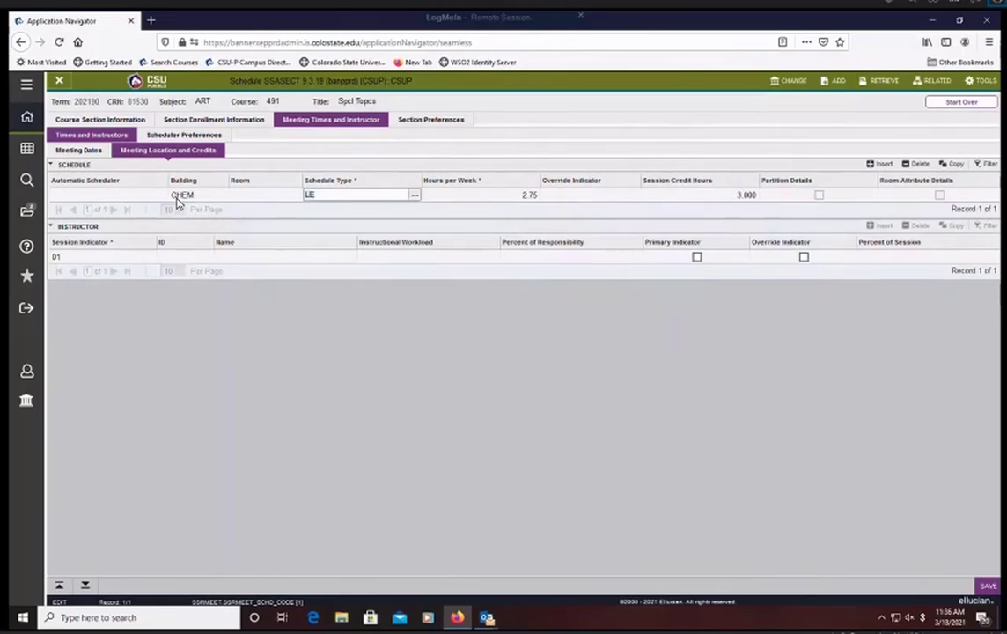
left_click(988, 587)
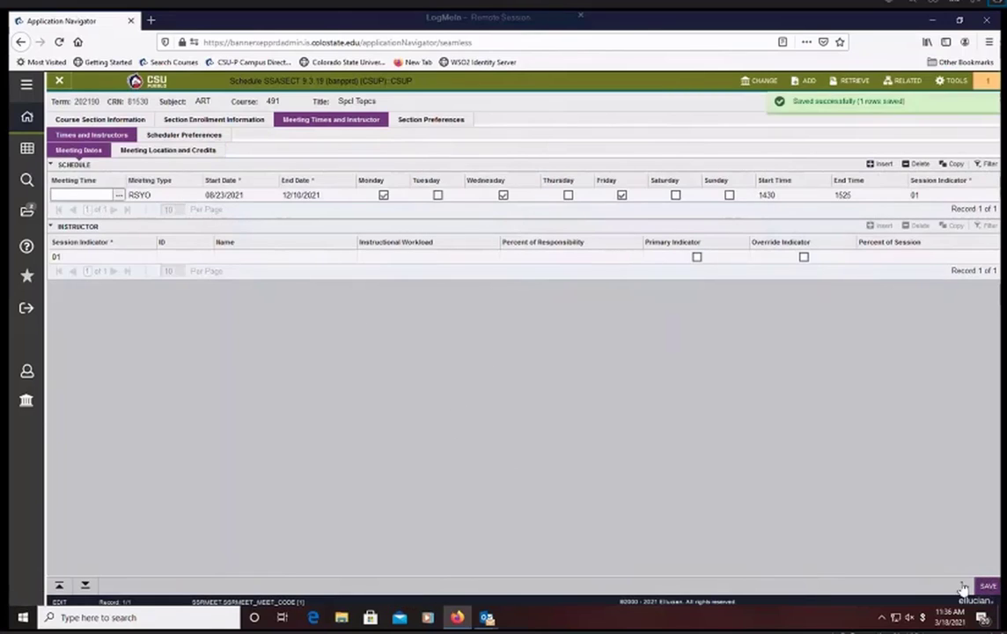
- Clear building CHEM from the meeting location and save the schedule
left_click(197, 152)
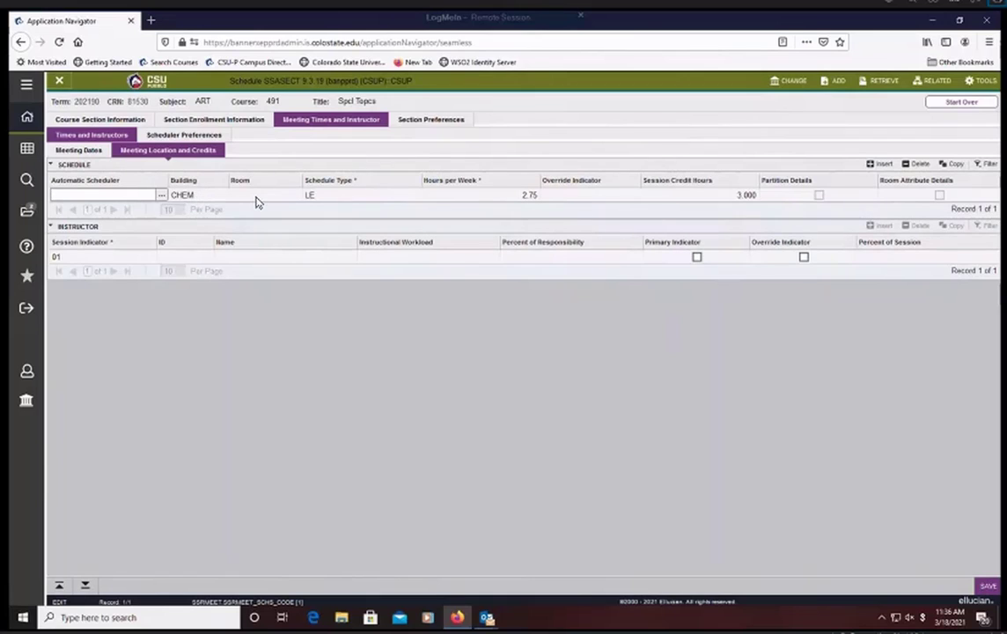
left_click(194, 199)
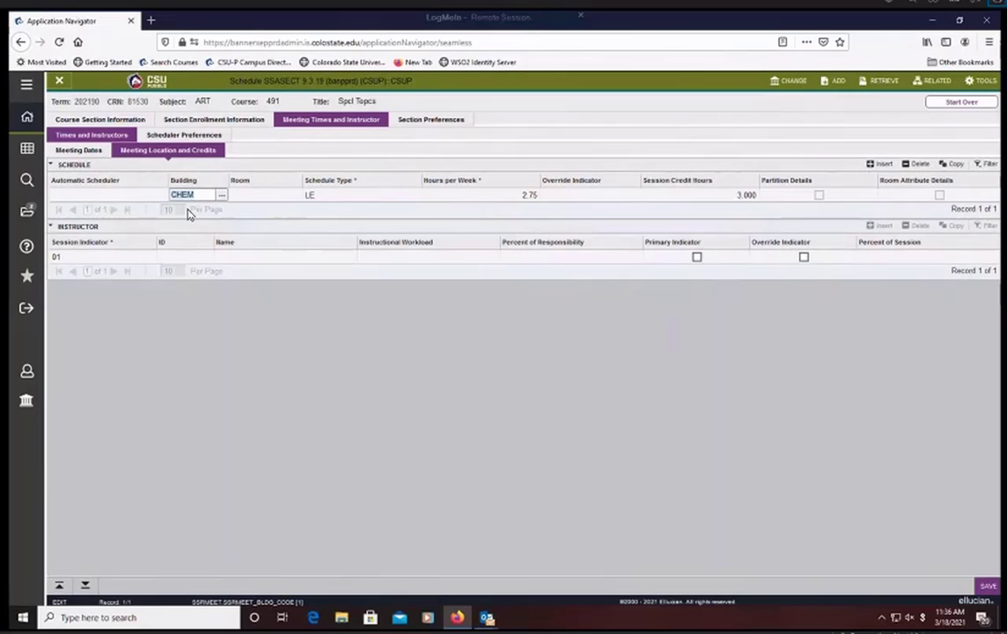
key("Delete")
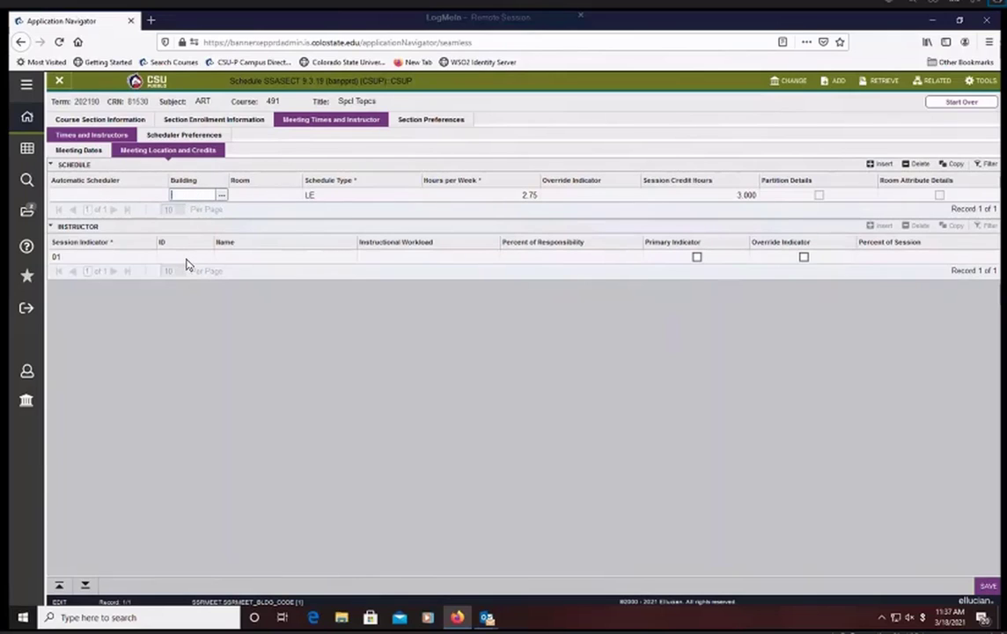
key("Tab")
left_click(987, 587)
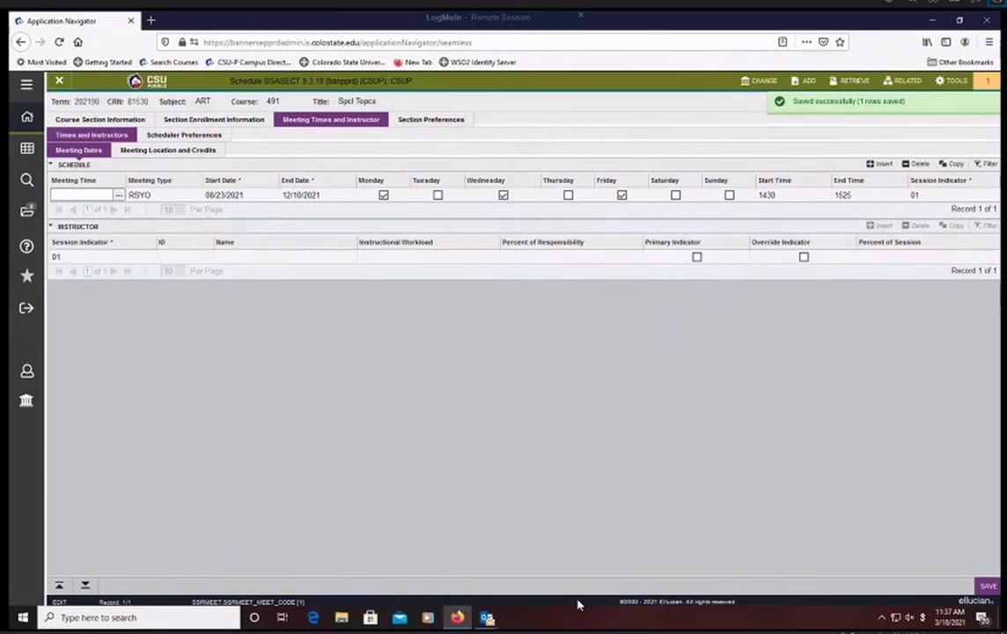
- Open the building query for the meeting location and filter it by campus MP, Main - CSU-Pueblo
left_click(190, 148)
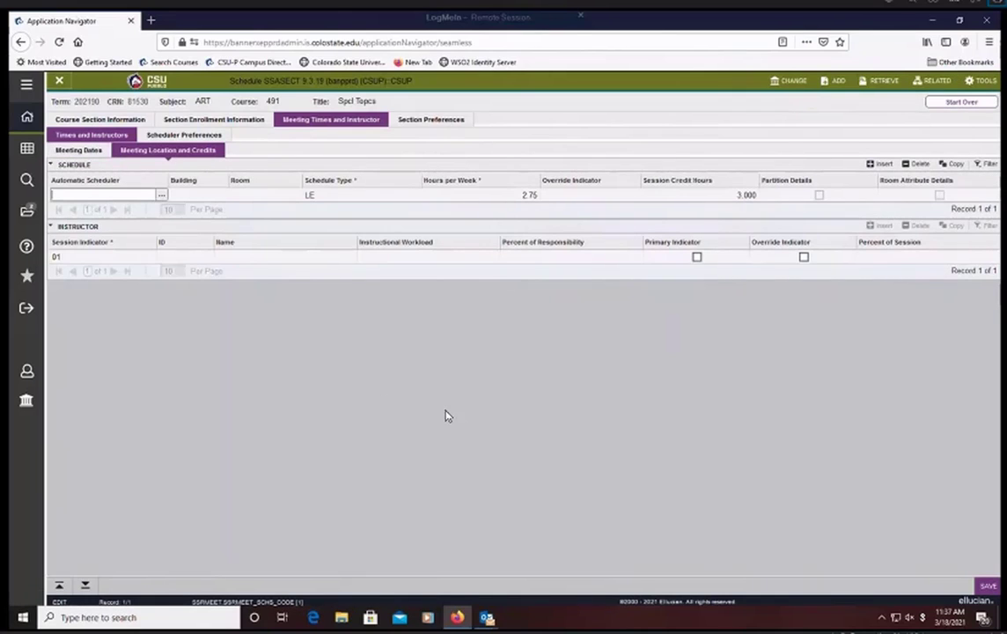
left_click(244, 201)
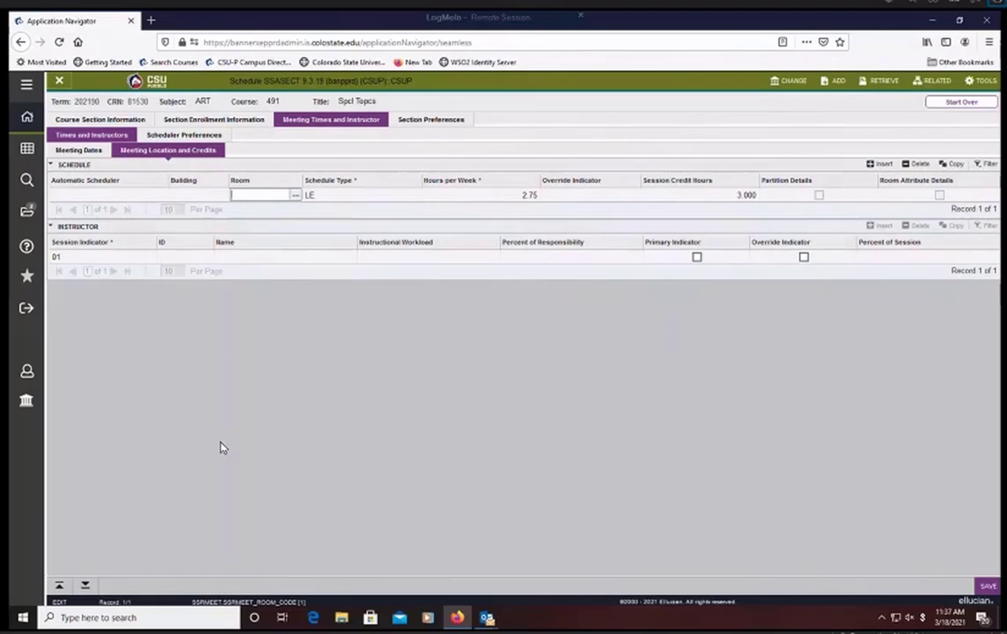
left_click(208, 197)
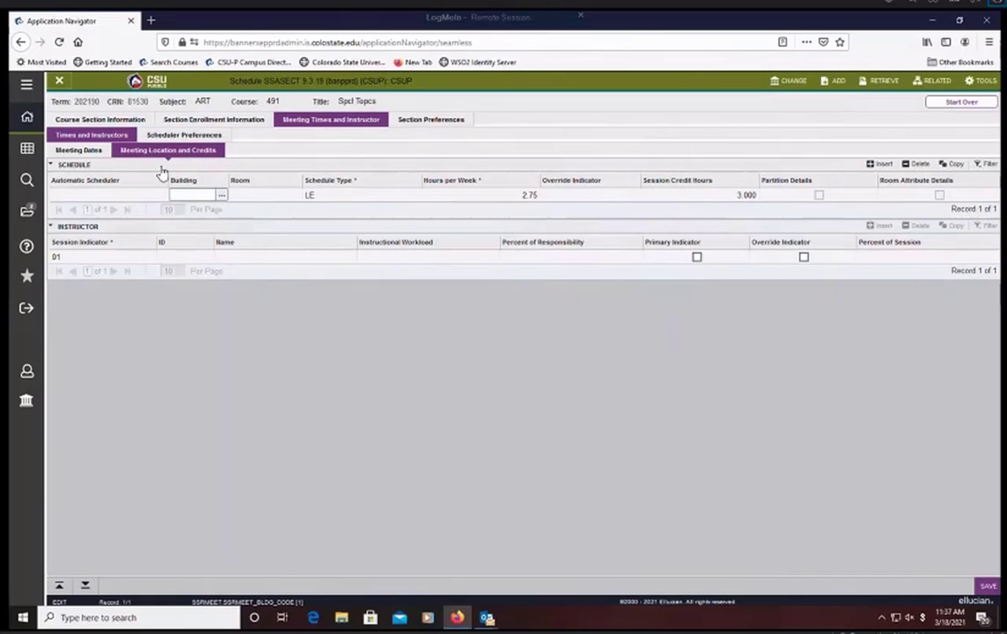
left_click(222, 197)
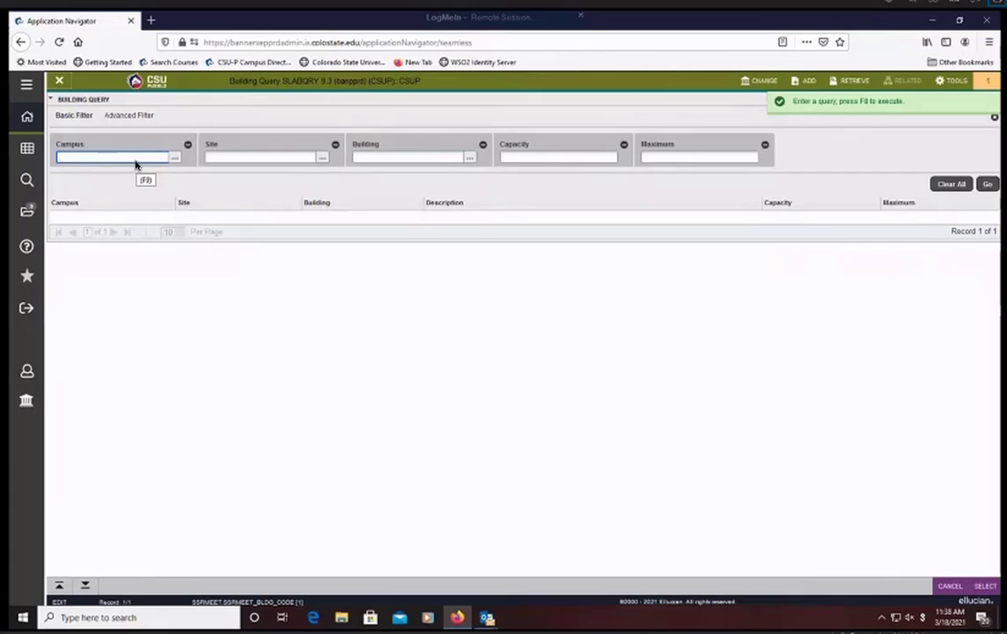
type("MP")
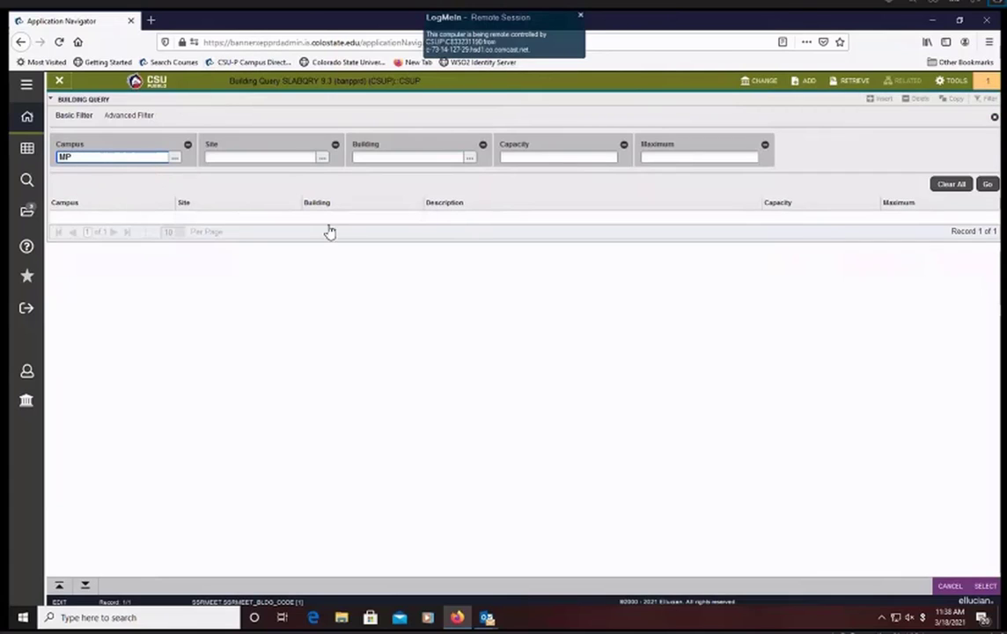
key("Tab")
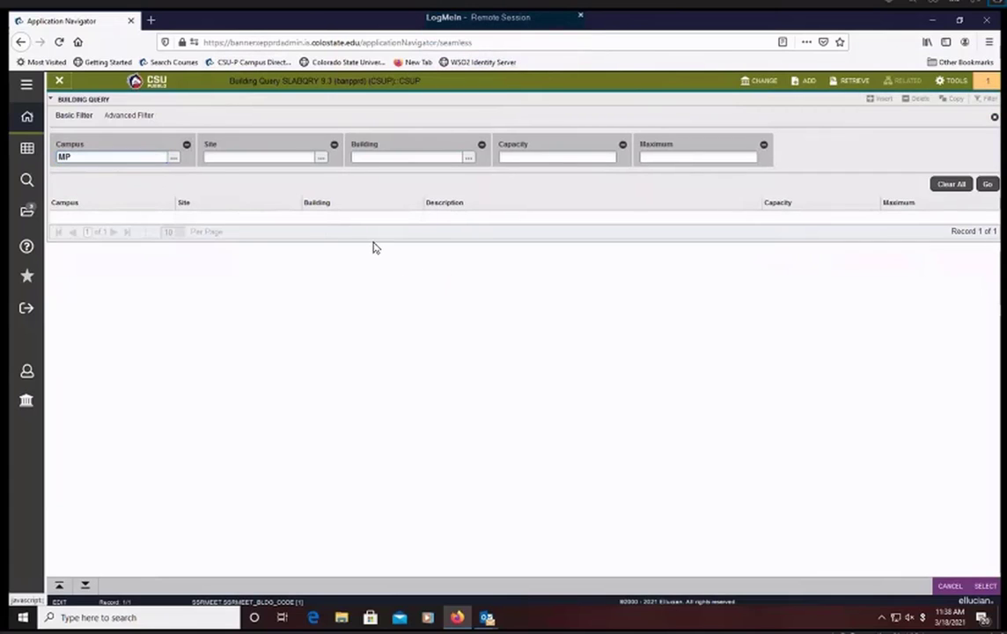
left_click(173, 157)
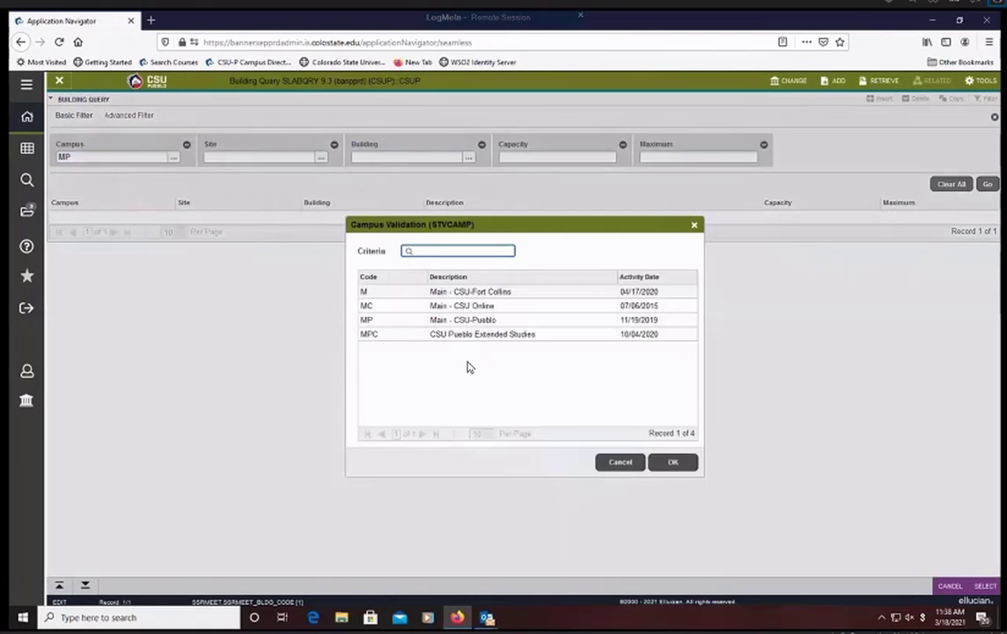
left_click(386, 320)
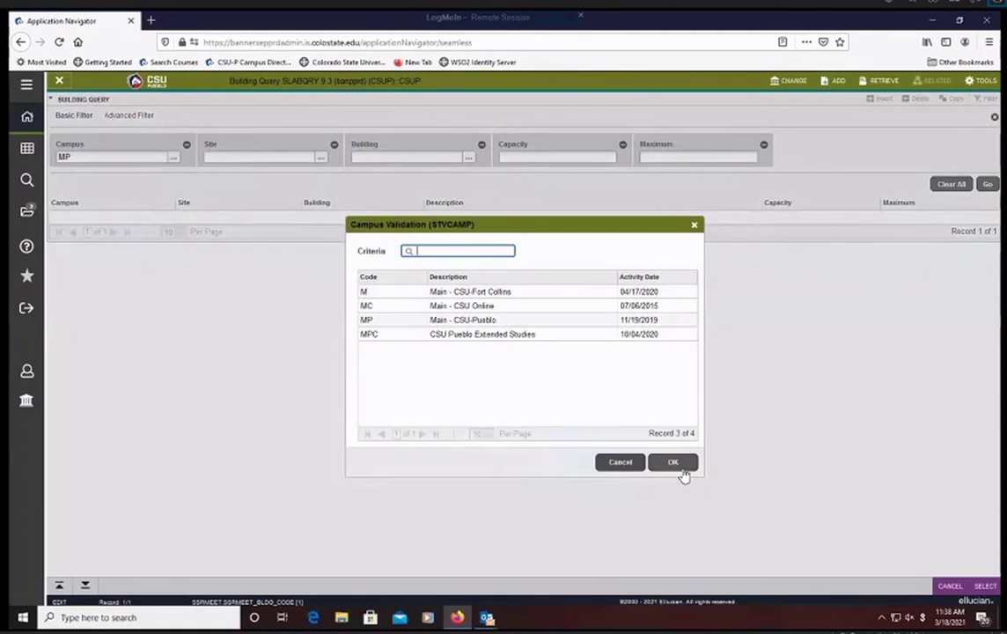
left_click(675, 463)
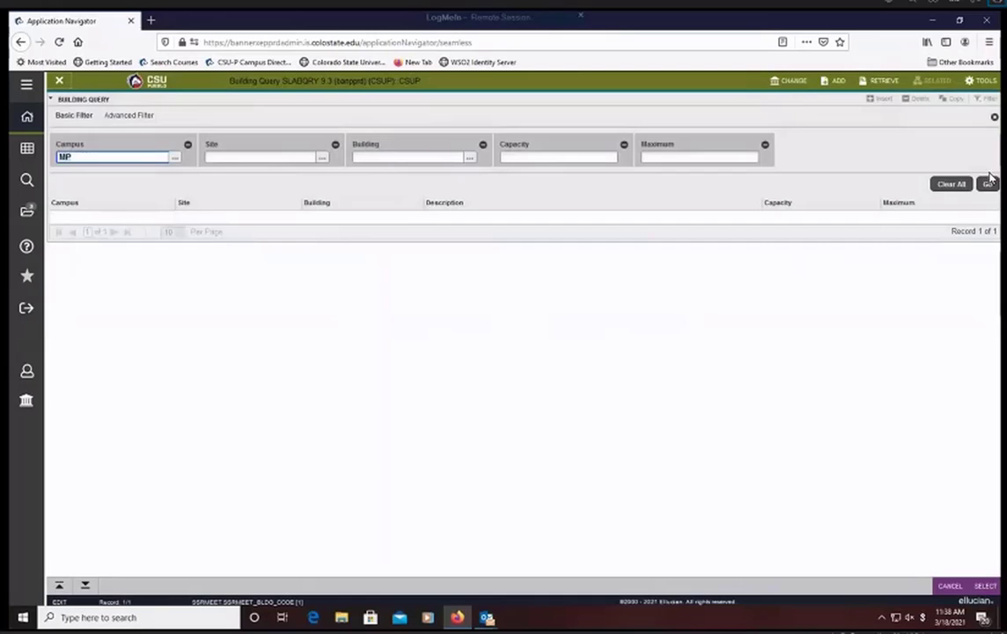
- Run the building query and assign LS, Life Science, as the meeting's building
left_click(986, 183)
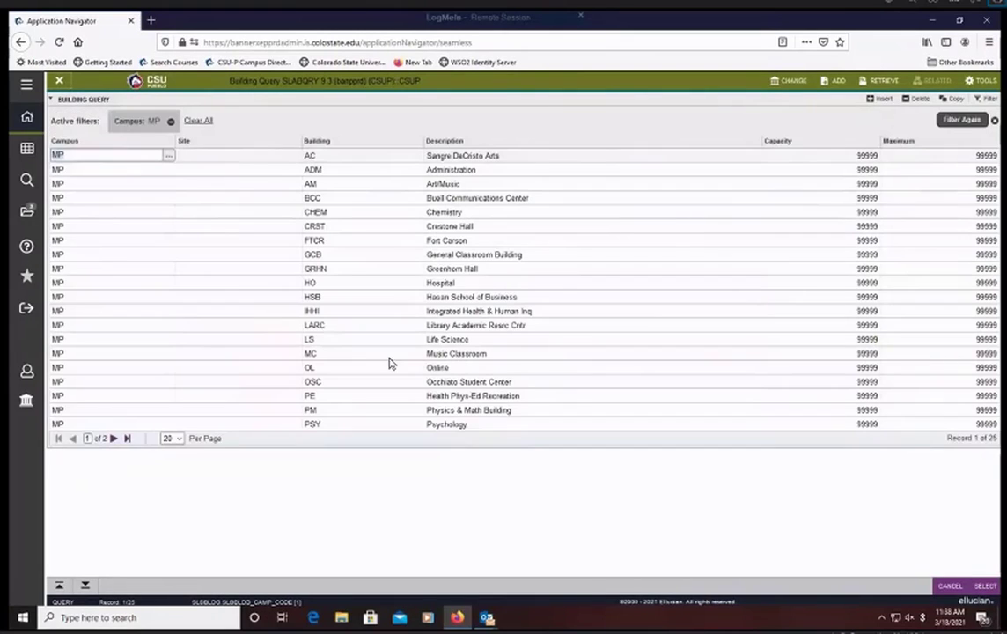
left_click(463, 343)
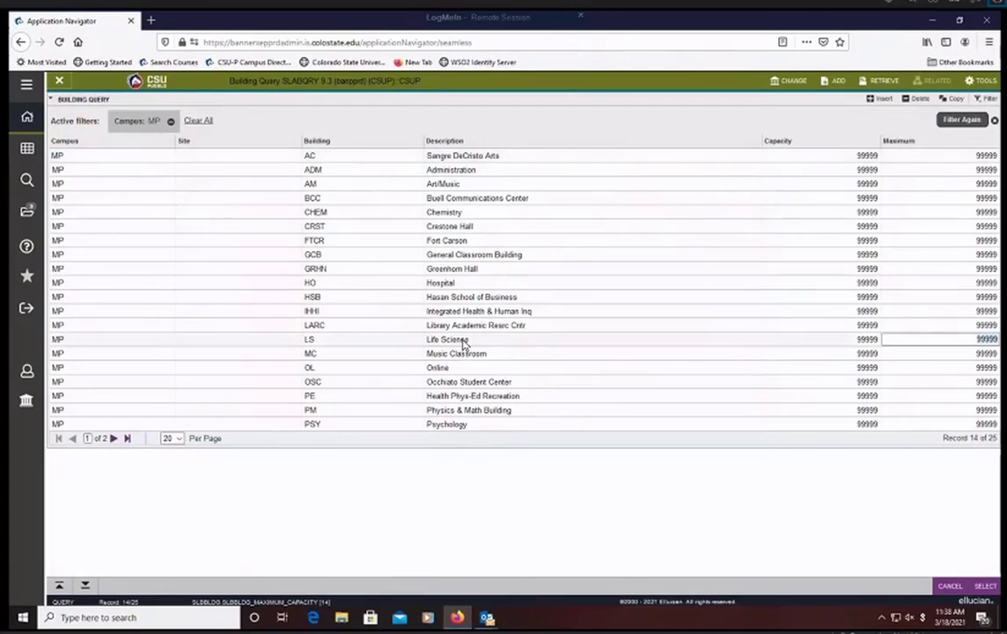
left_click(986, 586)
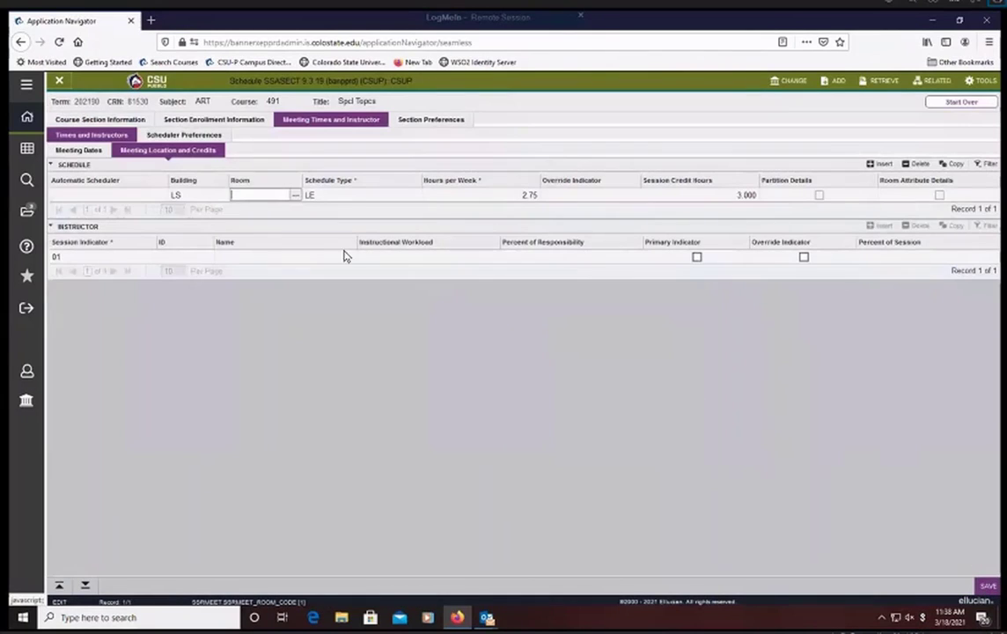
- Look up the rooms in building LS, assign room 103 to the meeting, save the schedule and reopen its location and credits details
left_click(296, 197)
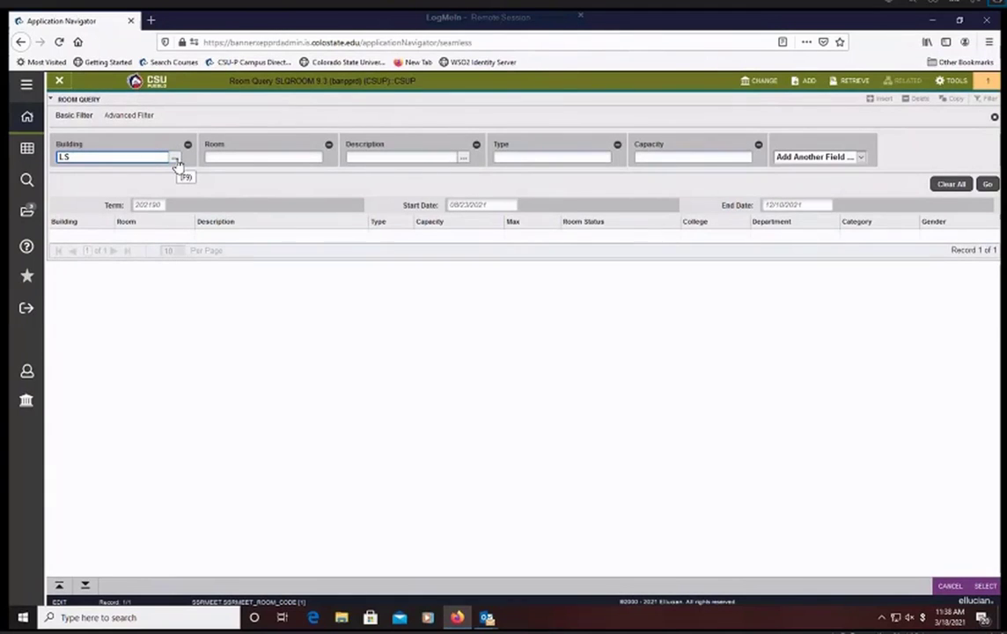
left_click(988, 184)
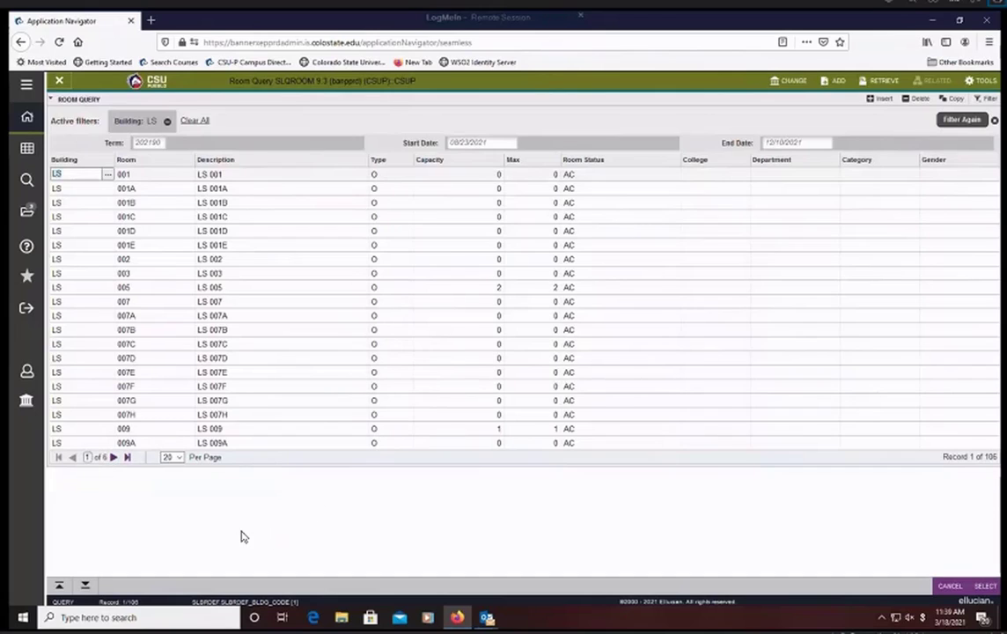
left_click(112, 457)
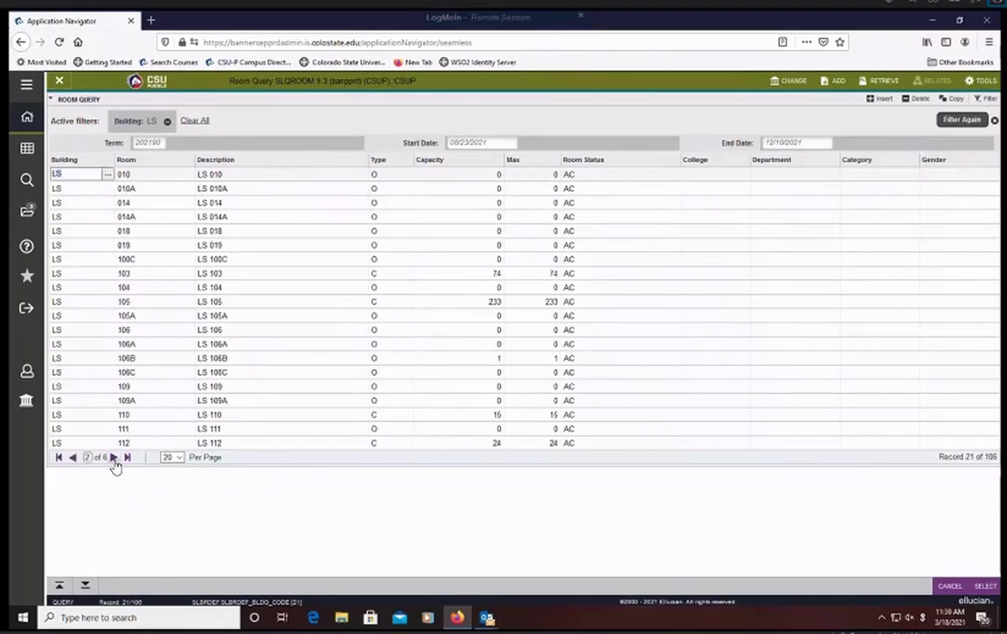
left_click(395, 274)
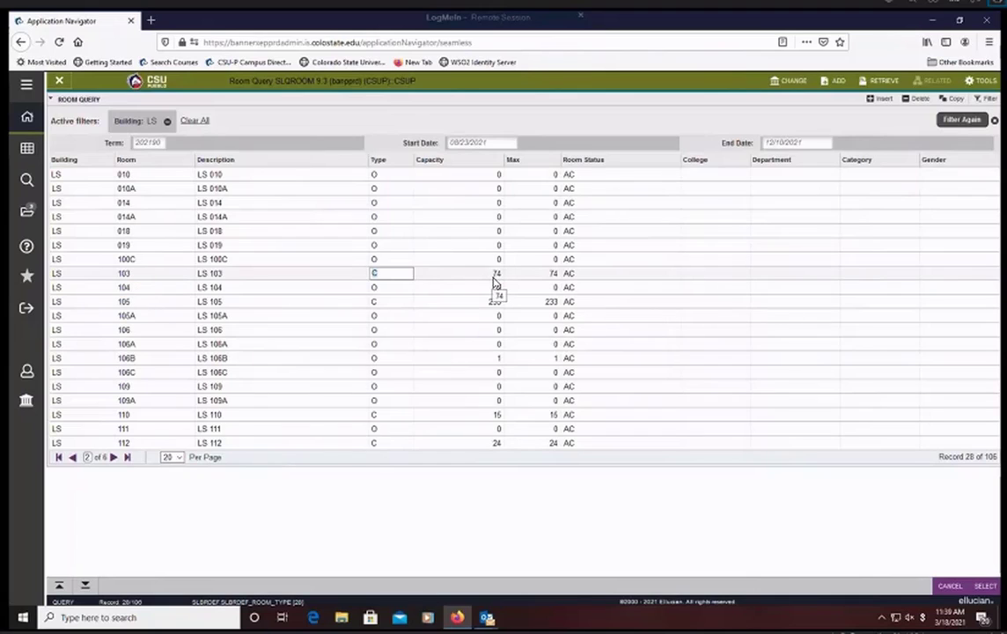
left_click(993, 591)
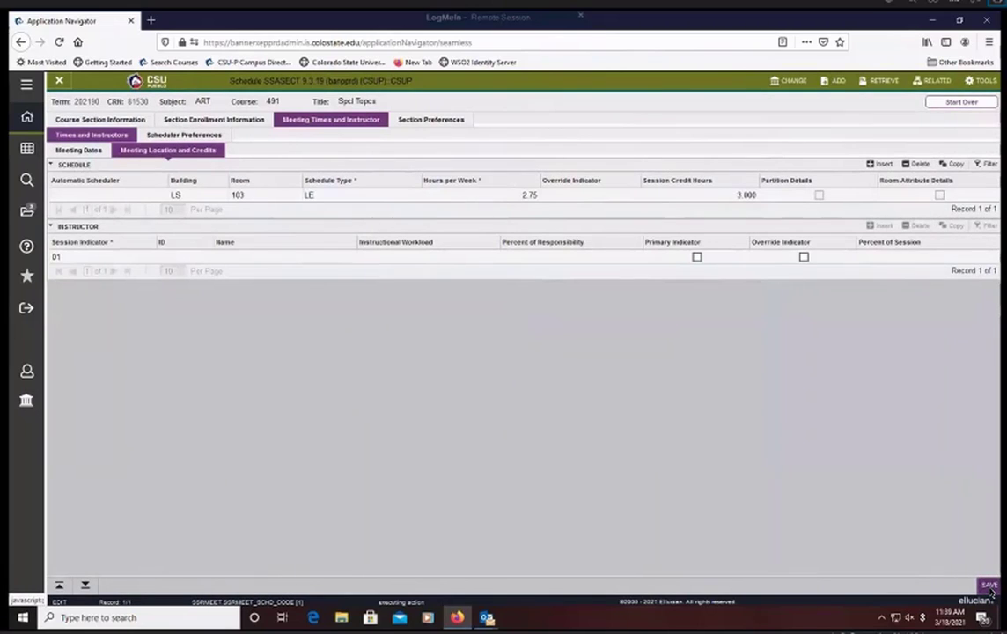
left_click(990, 586)
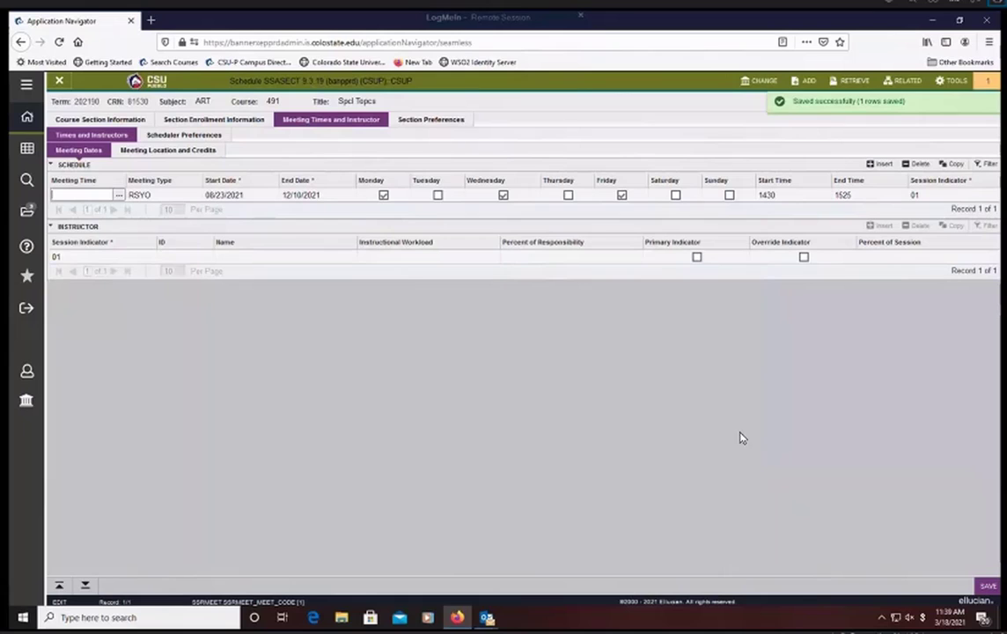
left_click(148, 150)
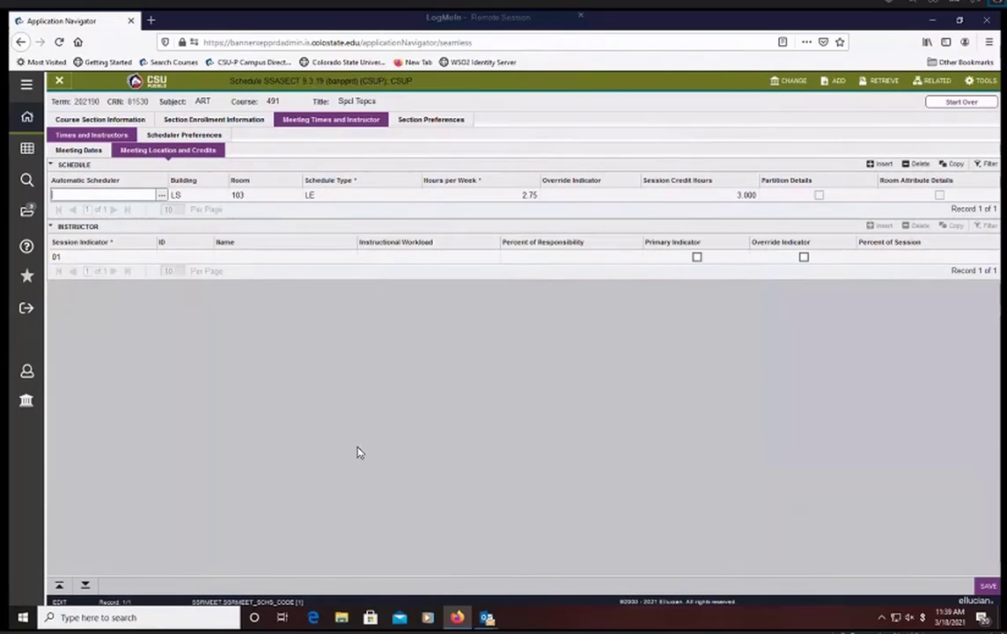